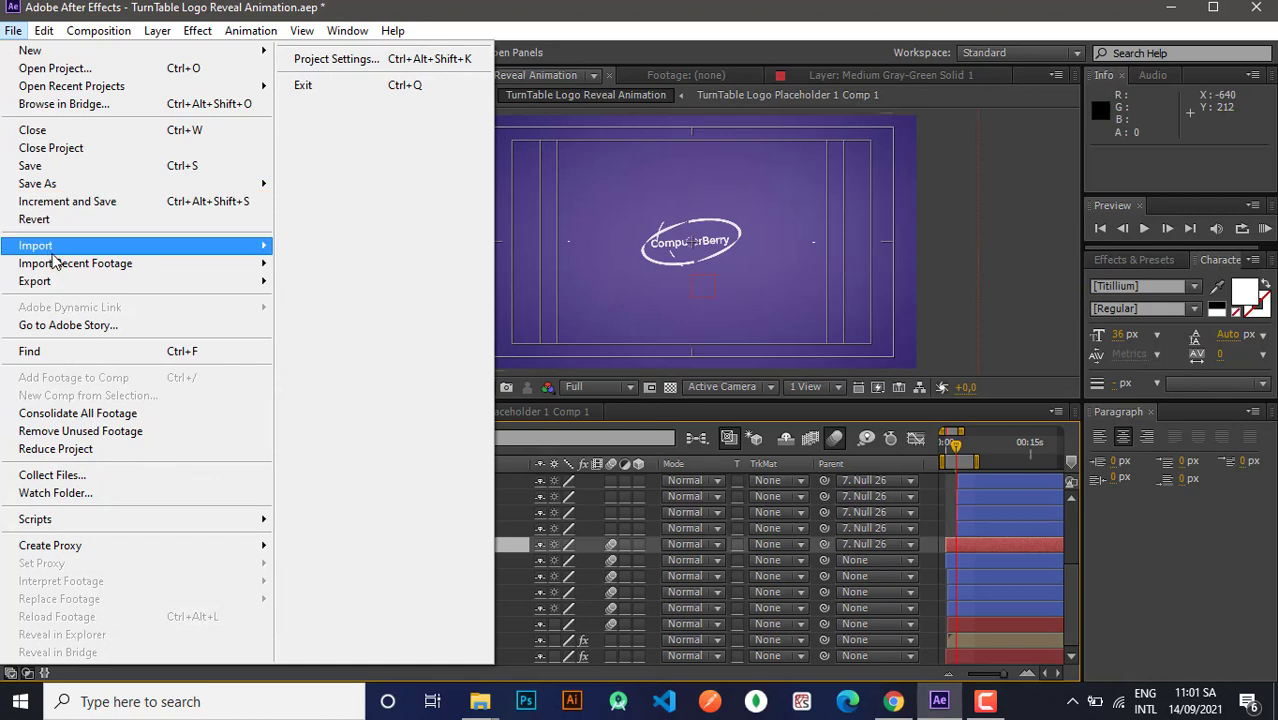
Add the TurnTable Logo Reveal Animation composition to the render queue.
mouse_move(53, 250)
mouse_move(60, 284)
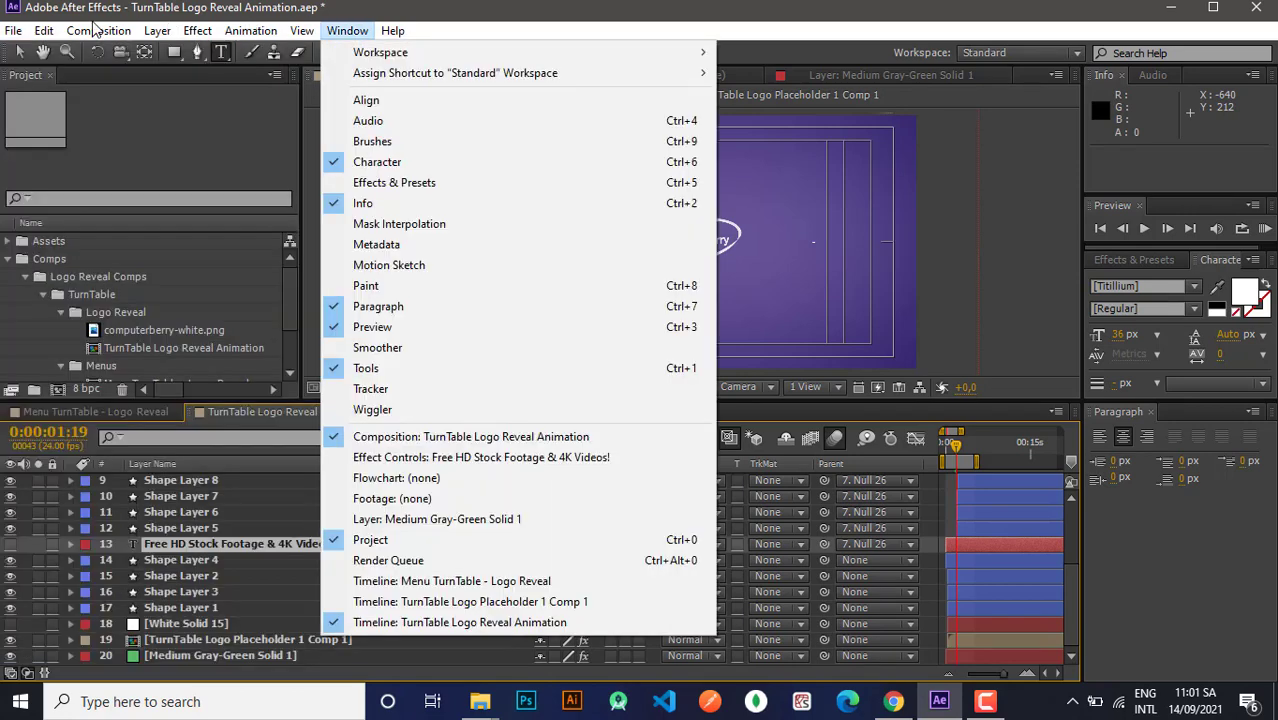
mouse_move(93, 34)
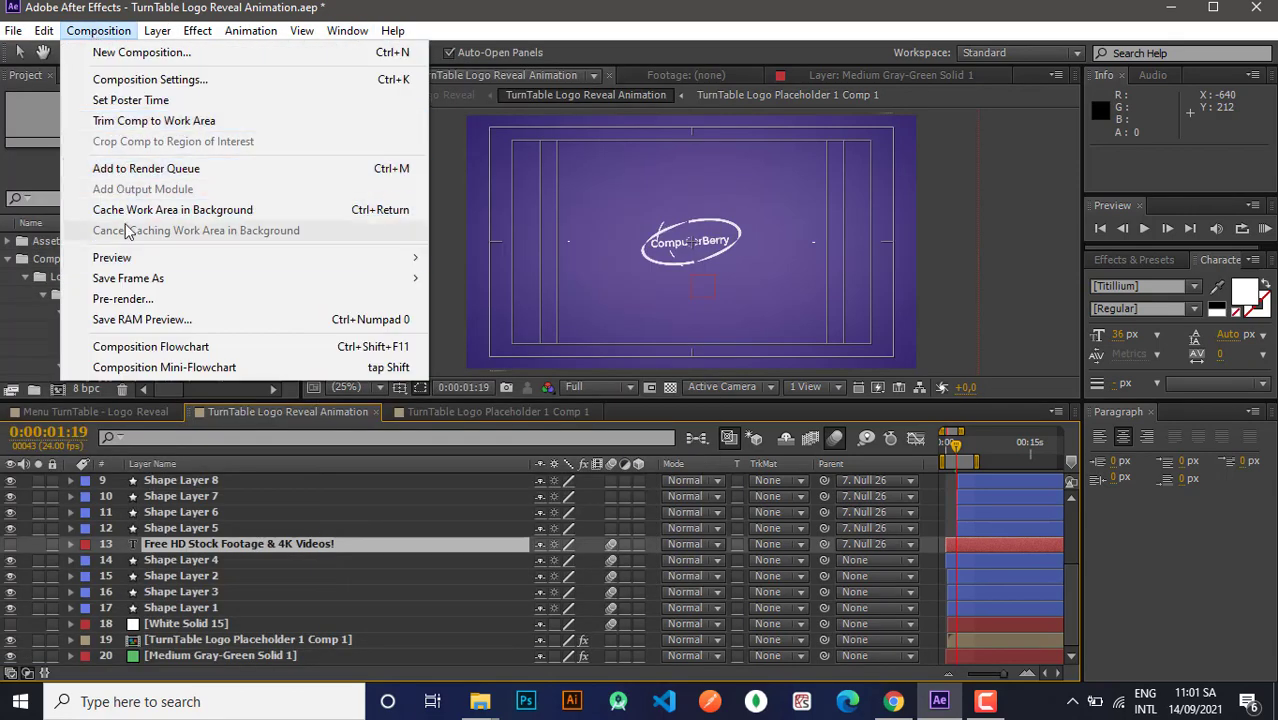
click(215, 170)
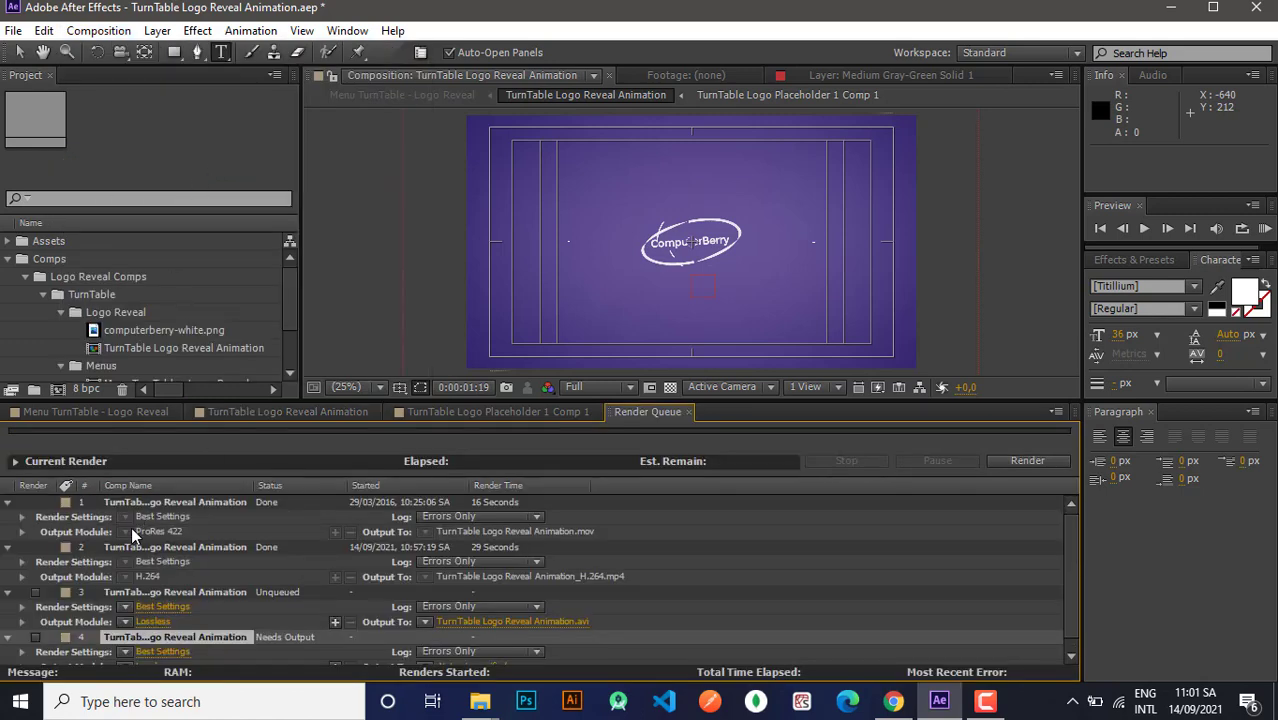
Try to enable the fourth render queue item for rendering before giving it an output destination.
scroll(150, 600, down, 1)
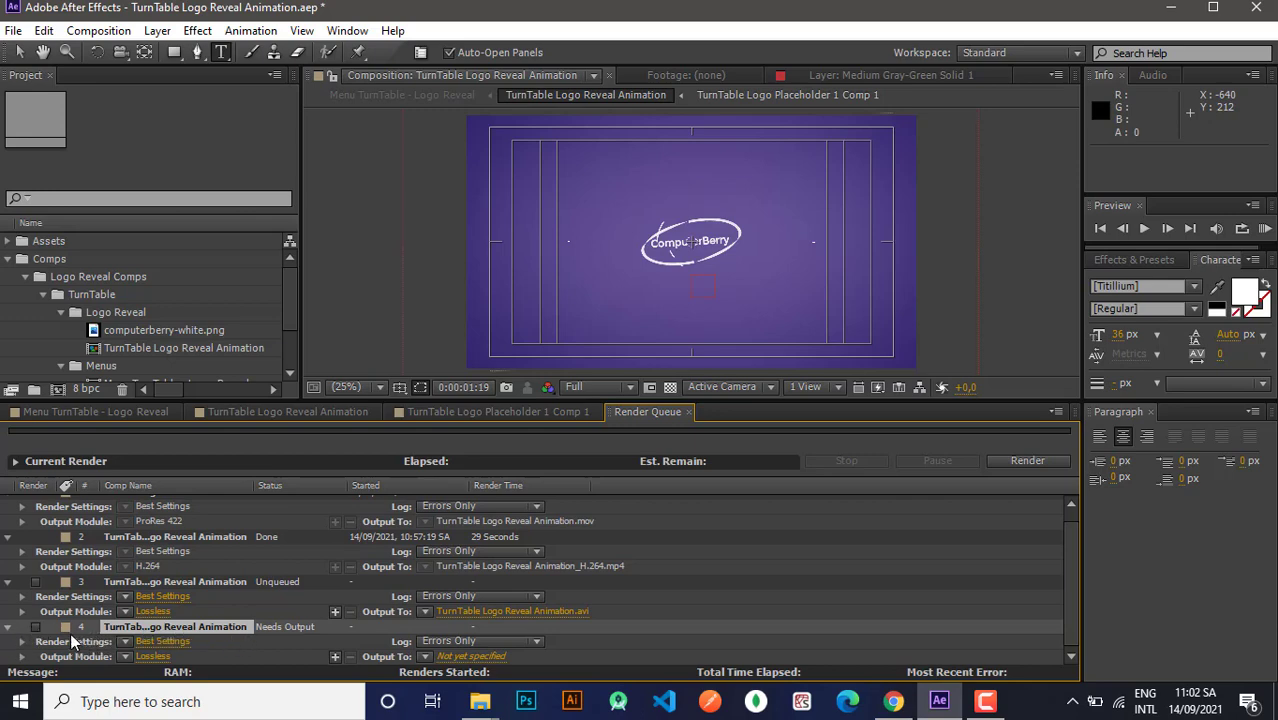
click(36, 628)
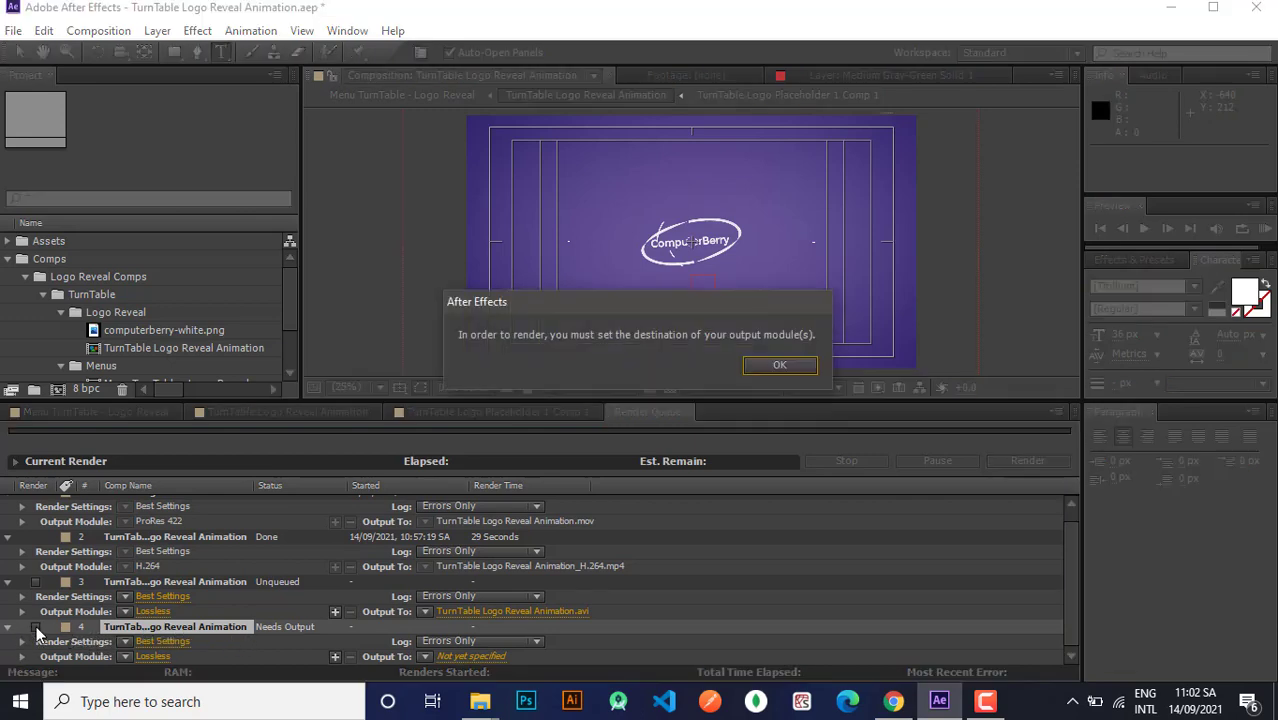
click(780, 365)
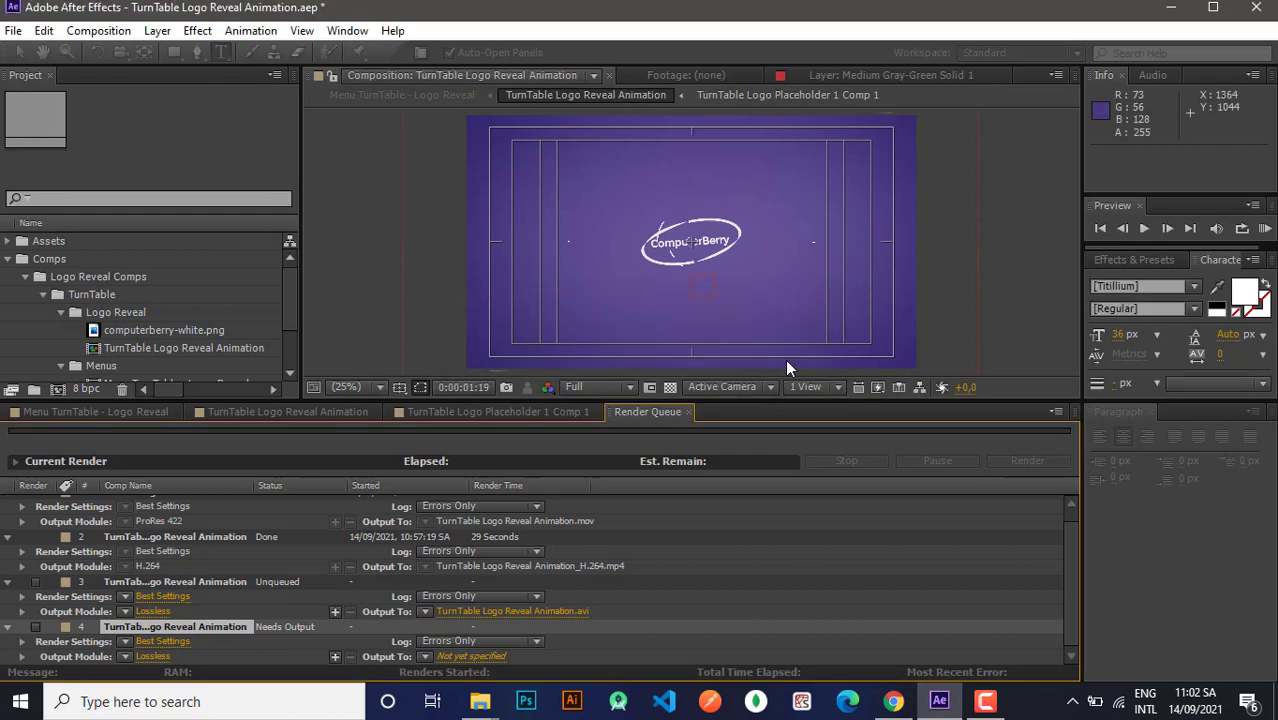
click(36, 628)
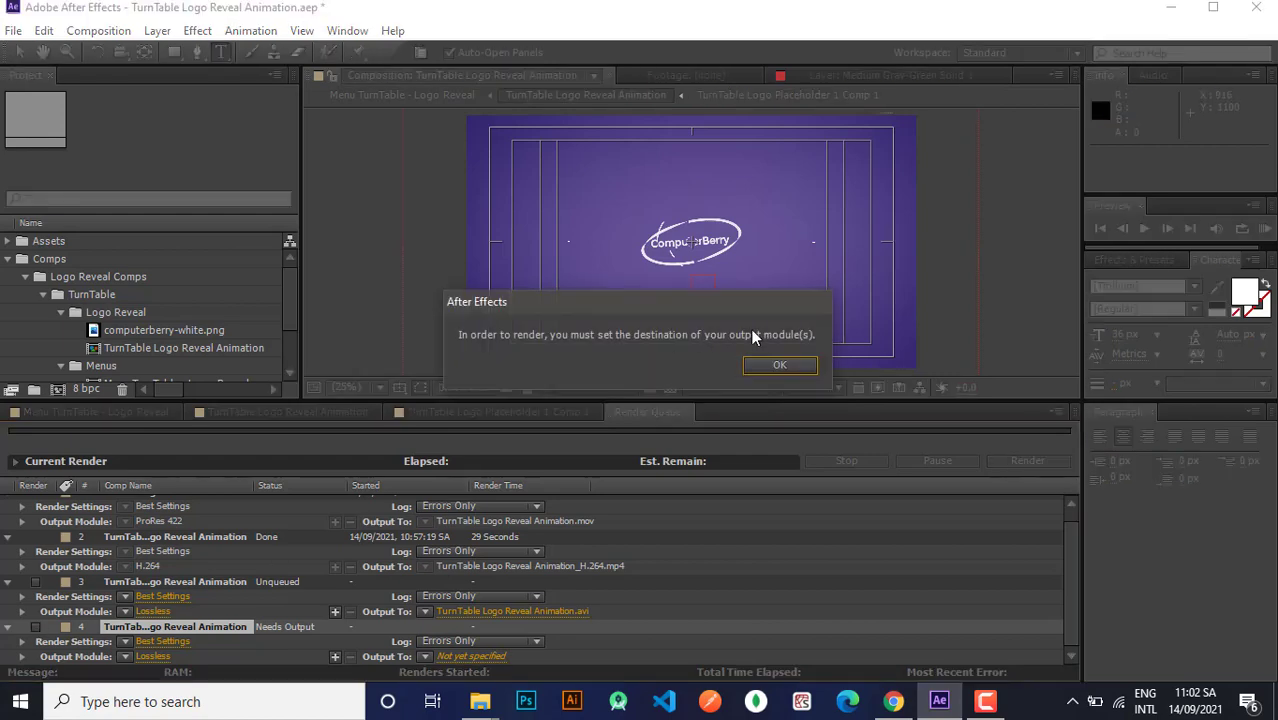
click(778, 364)
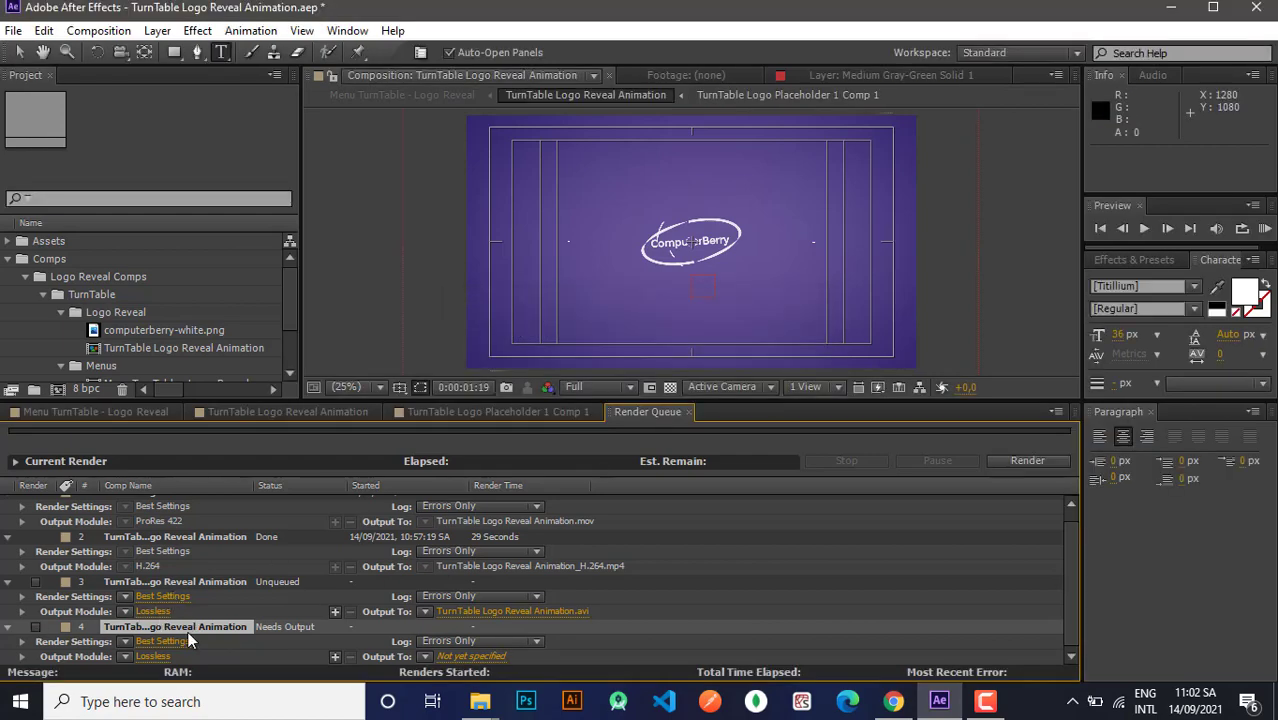
Open custom render settings for the fourth queue item and choose Best quality and Full resolution.
click(125, 641)
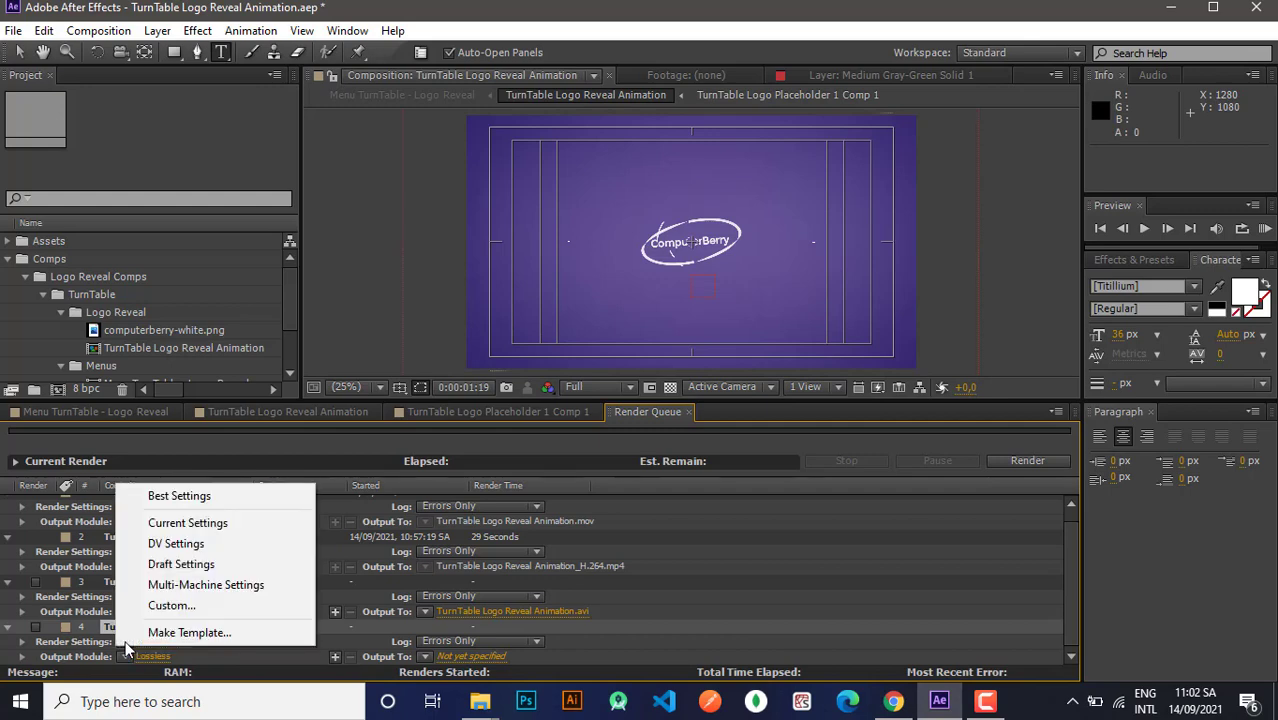
click(166, 607)
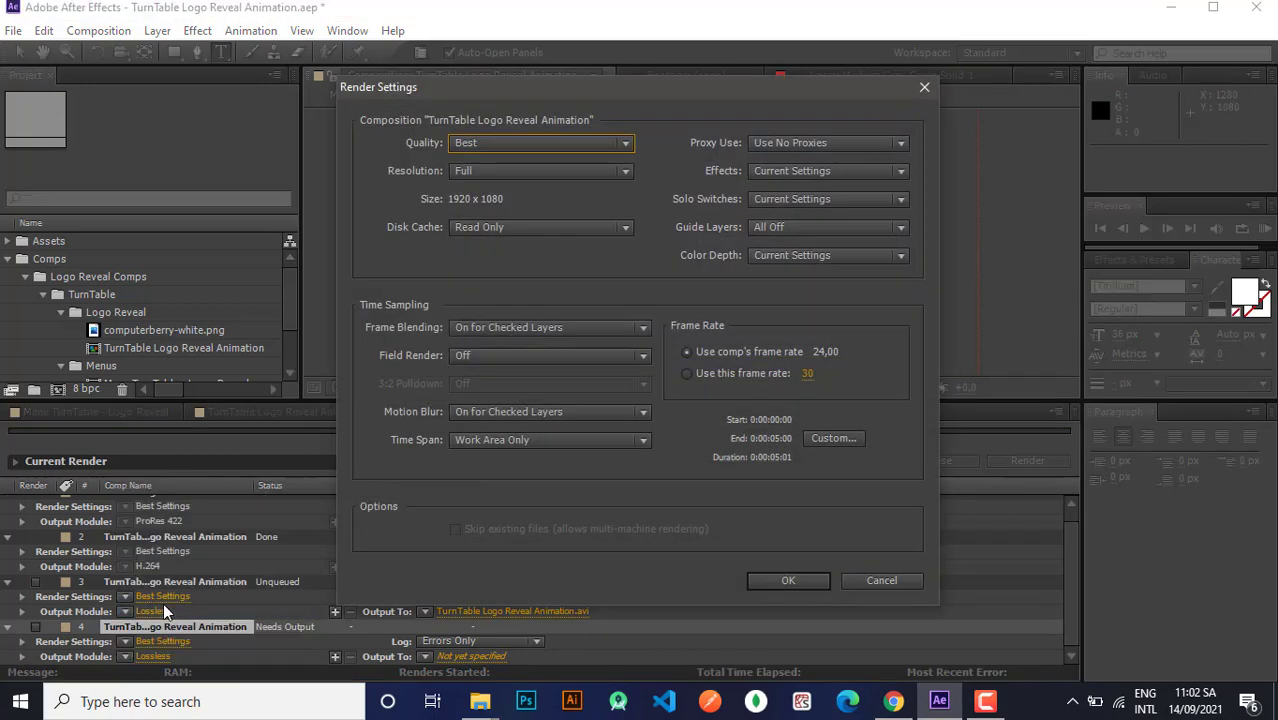
click(569, 143)
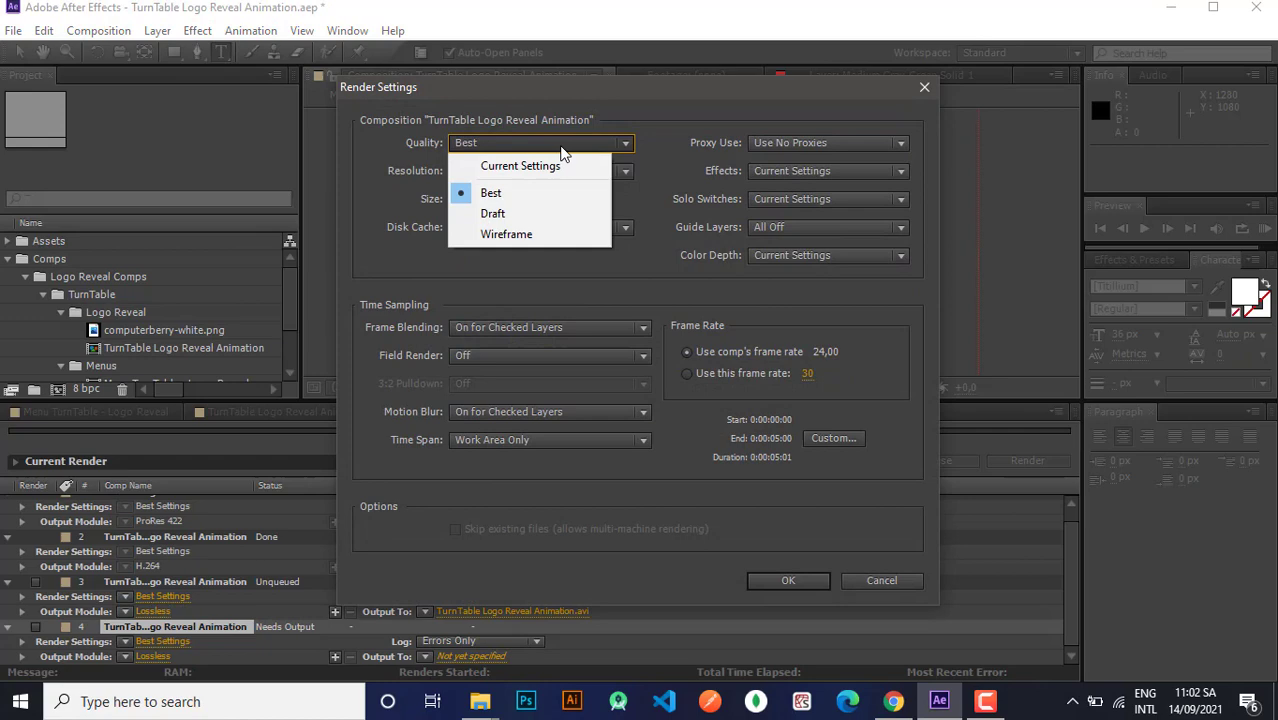
click(491, 192)
click(509, 170)
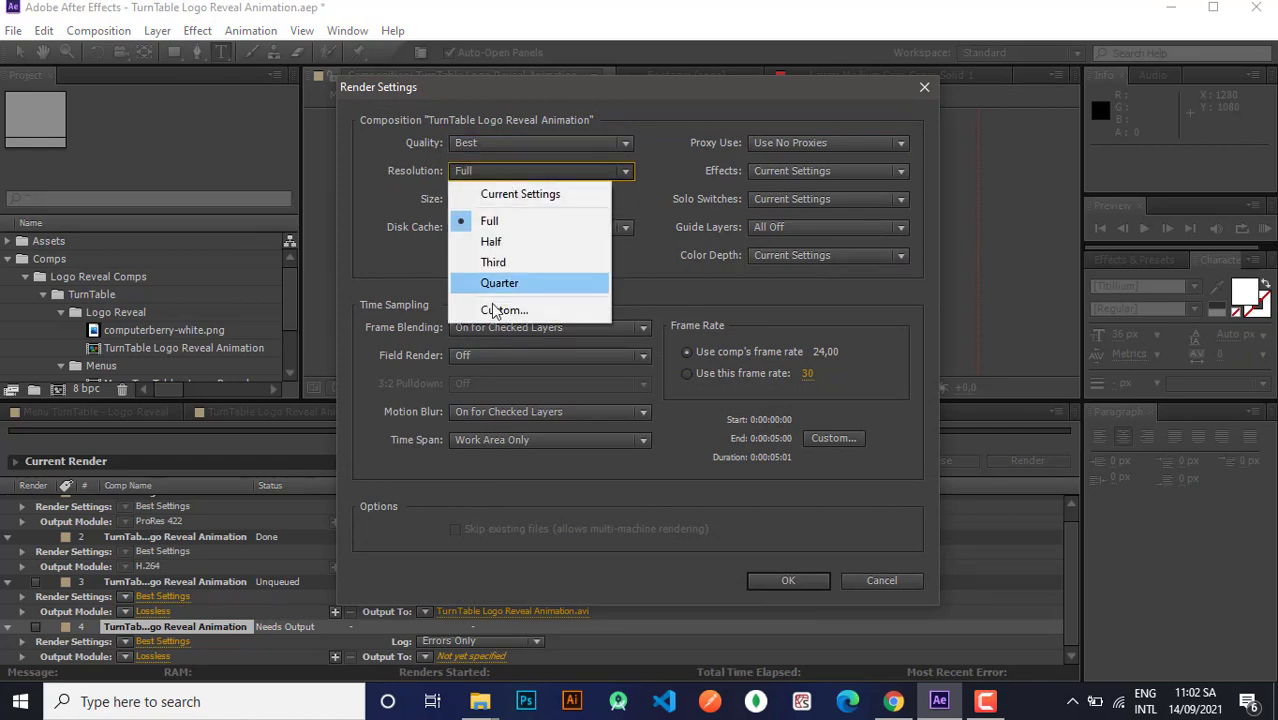
click(490, 221)
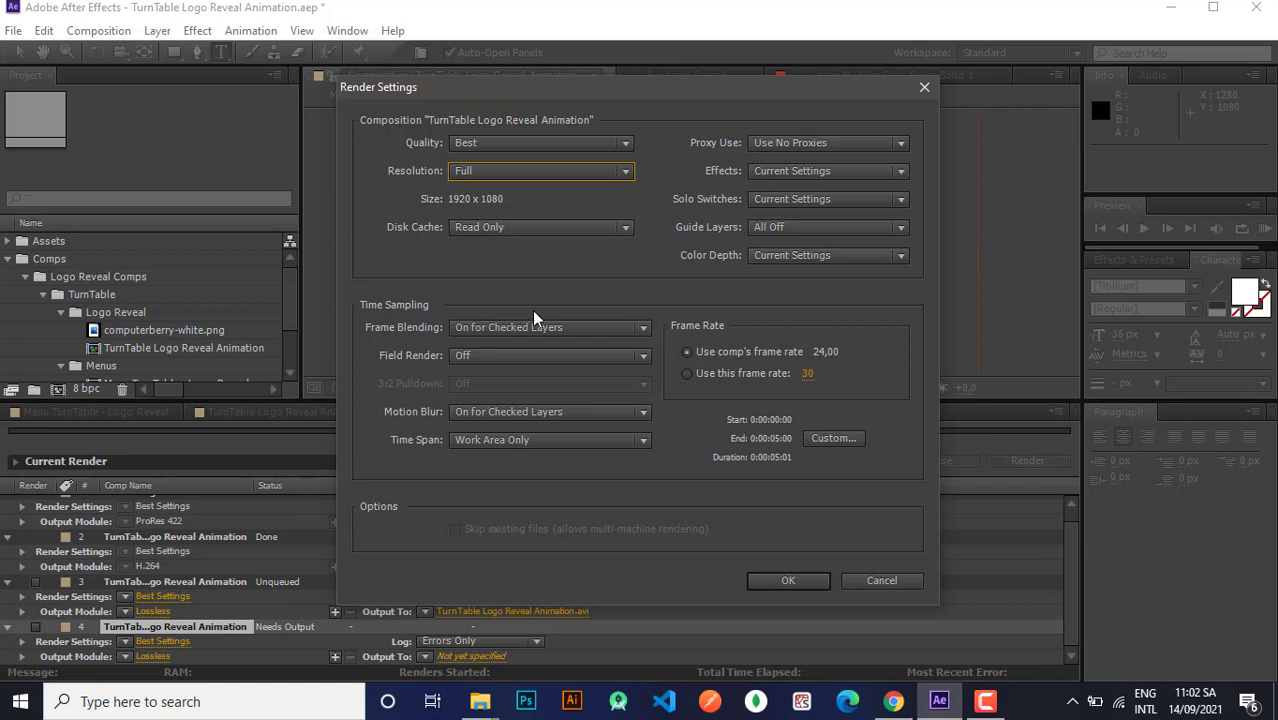
Keep frame blending on for checked layers, override the comp's frame rate with 30, and apply the render settings.
click(499, 327)
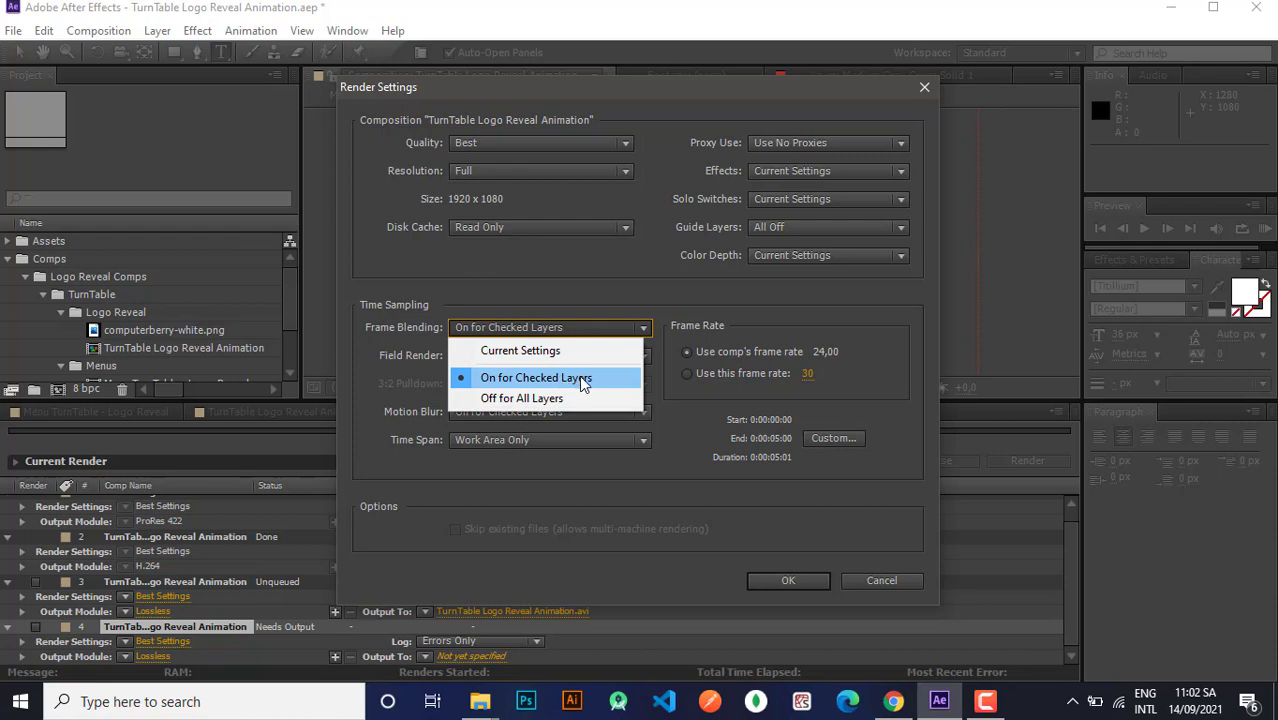
click(557, 296)
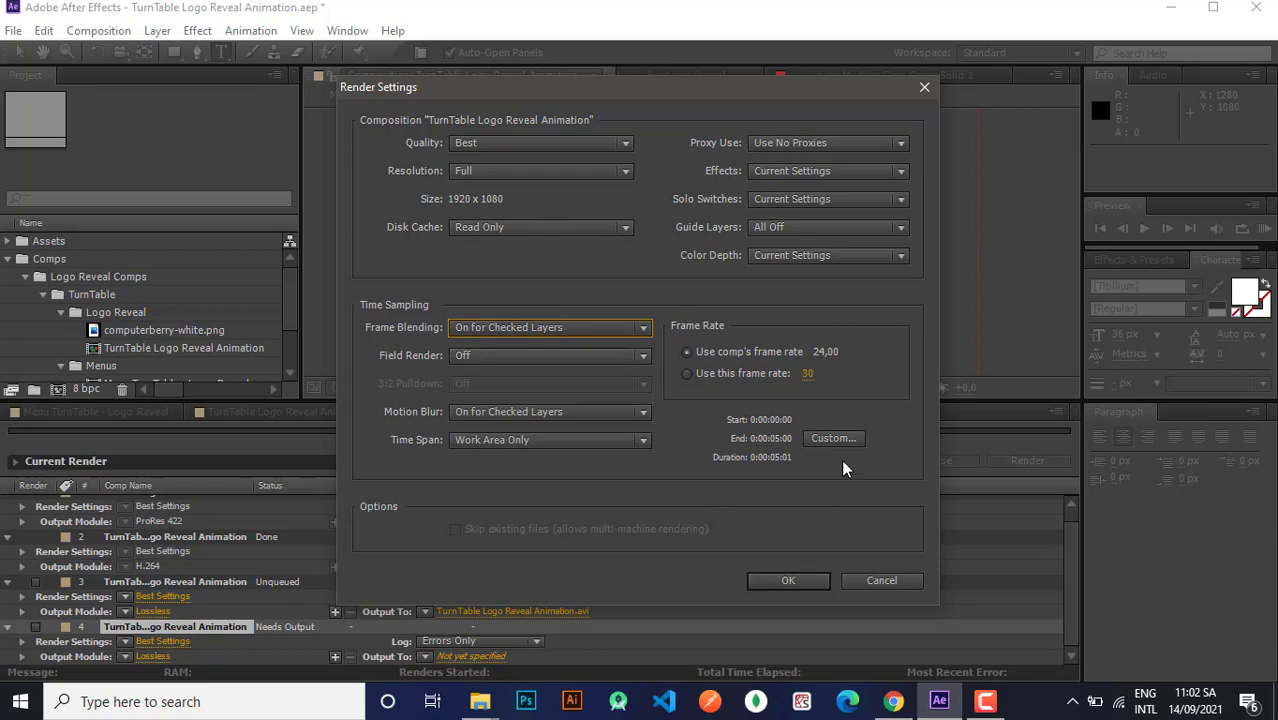
click(688, 374)
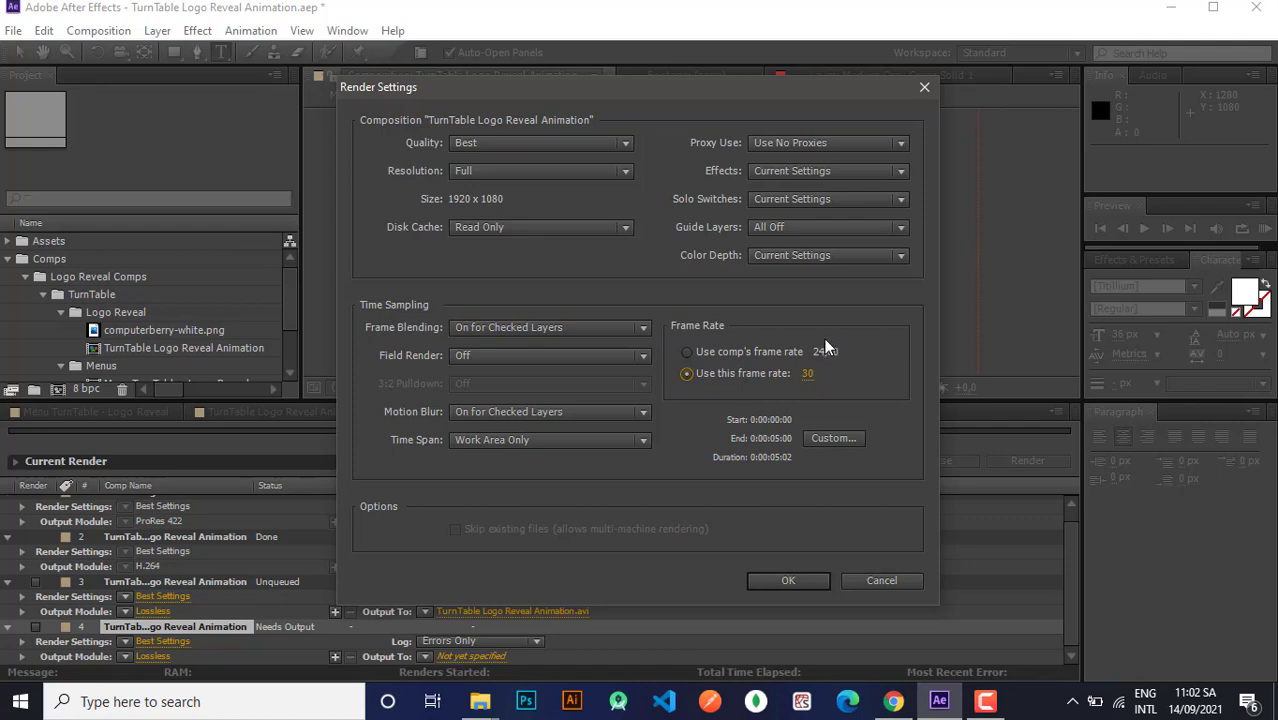
click(789, 581)
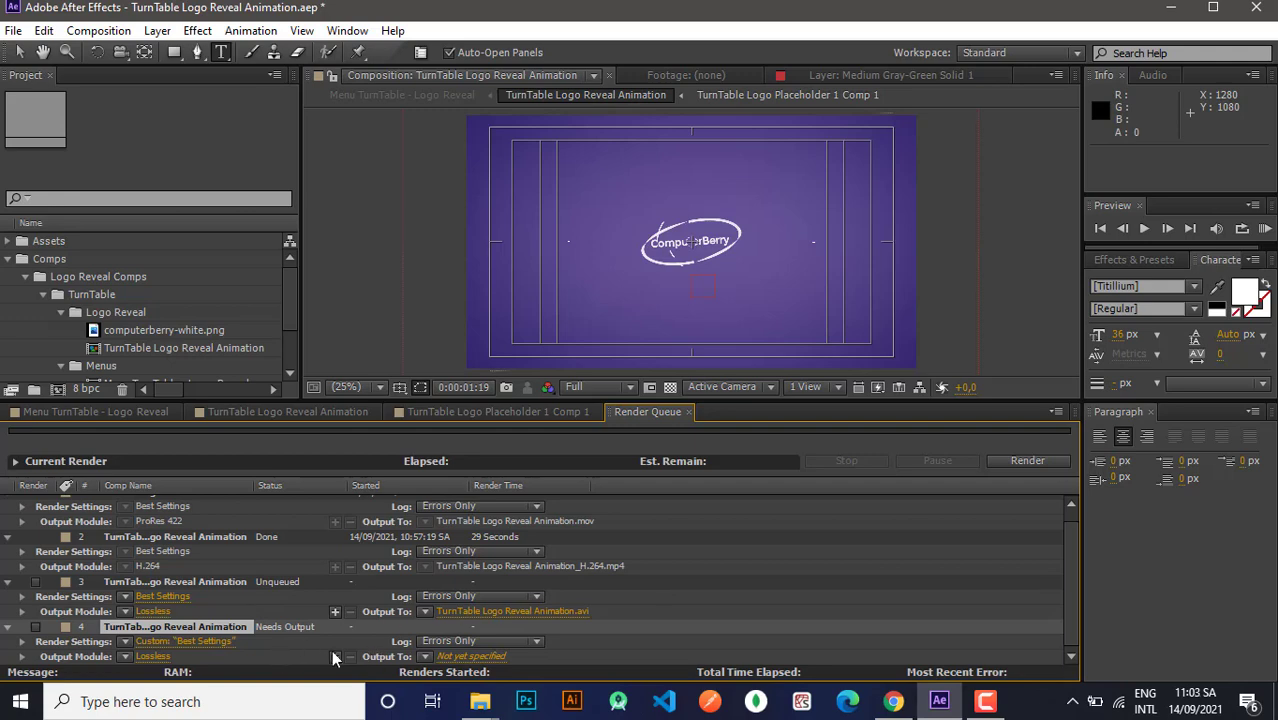
Open custom output module settings for the fourth queue item and set the format to H.264.
click(124, 656)
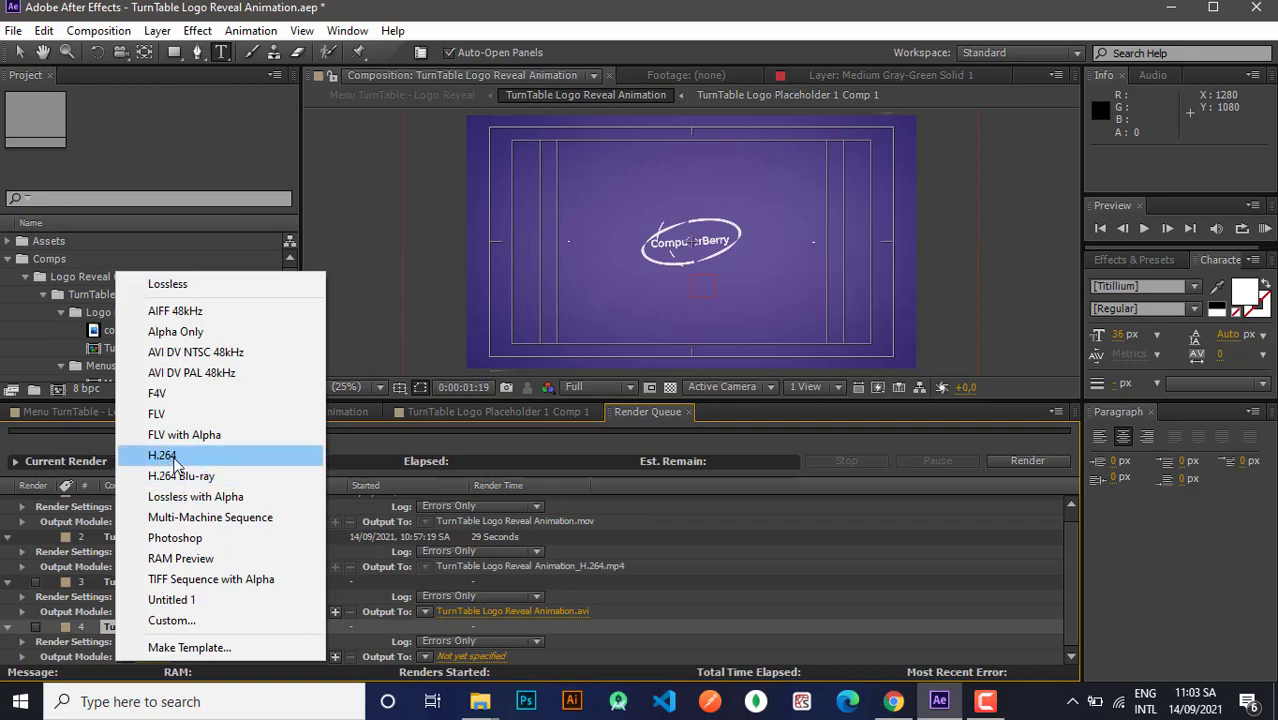
click(157, 622)
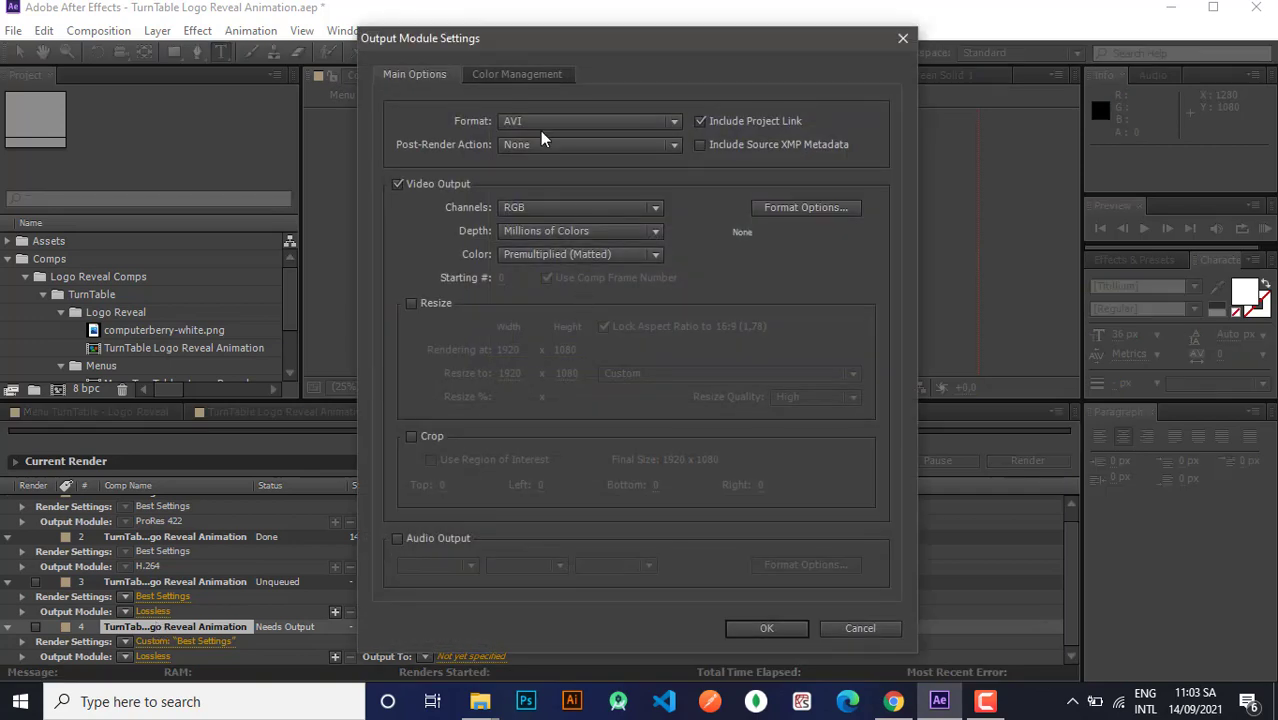
click(544, 124)
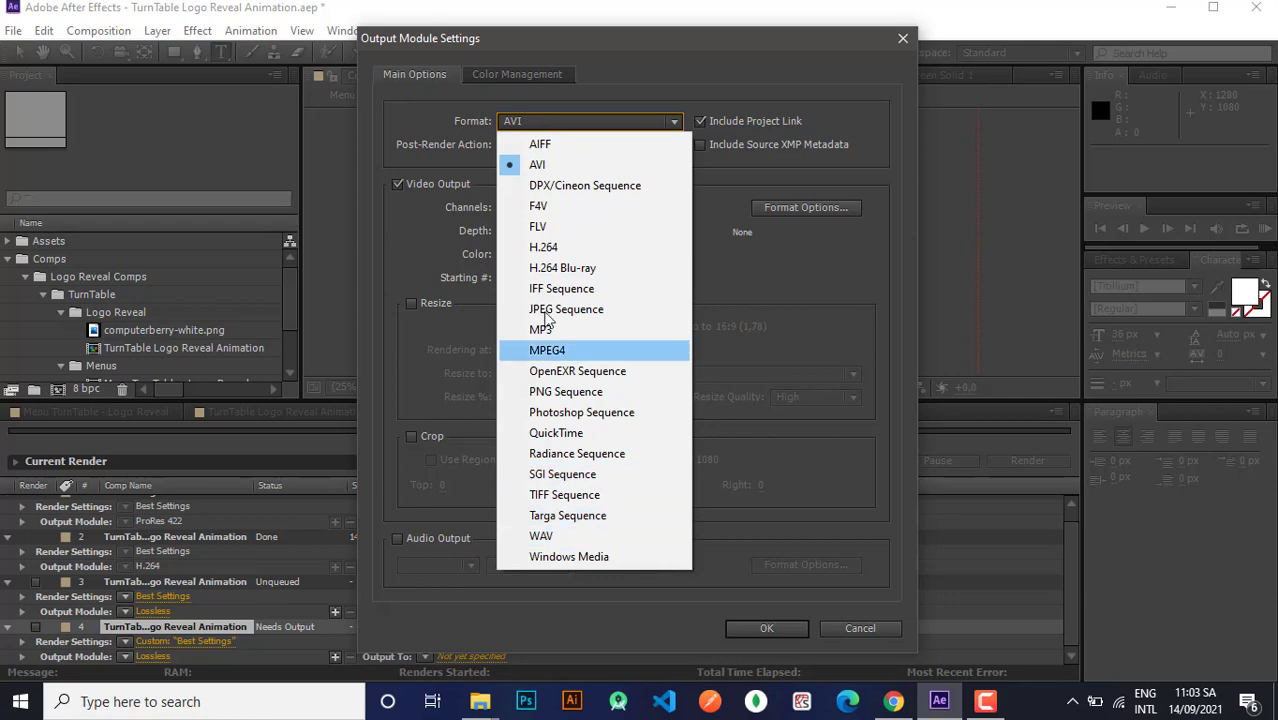
click(540, 247)
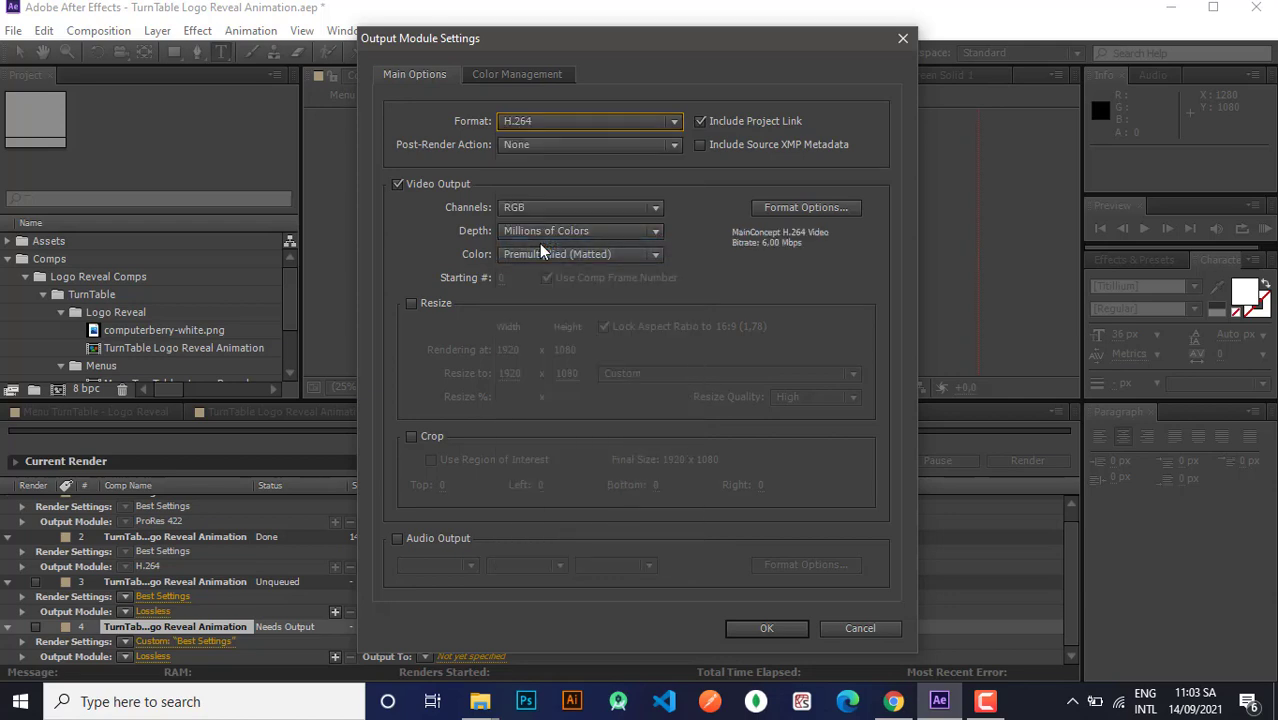
Review the available post-render action, video channel and color depth options in the output module settings.
click(526, 150)
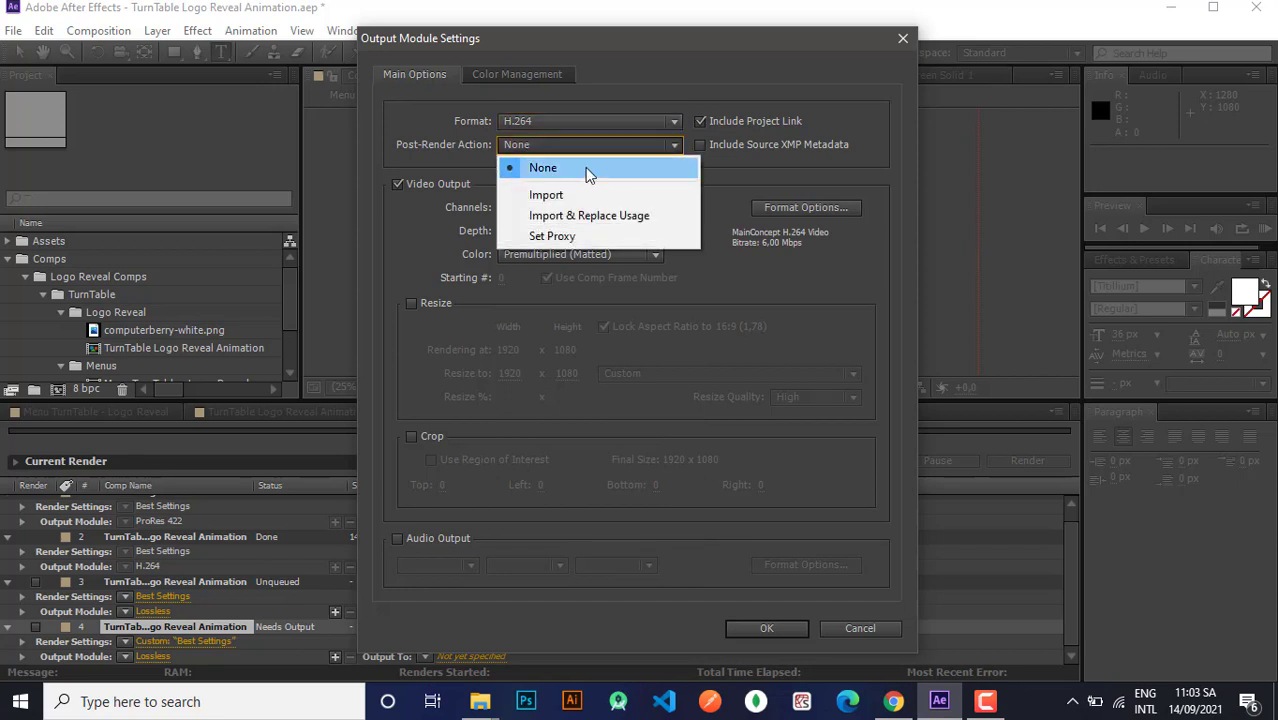
click(462, 165)
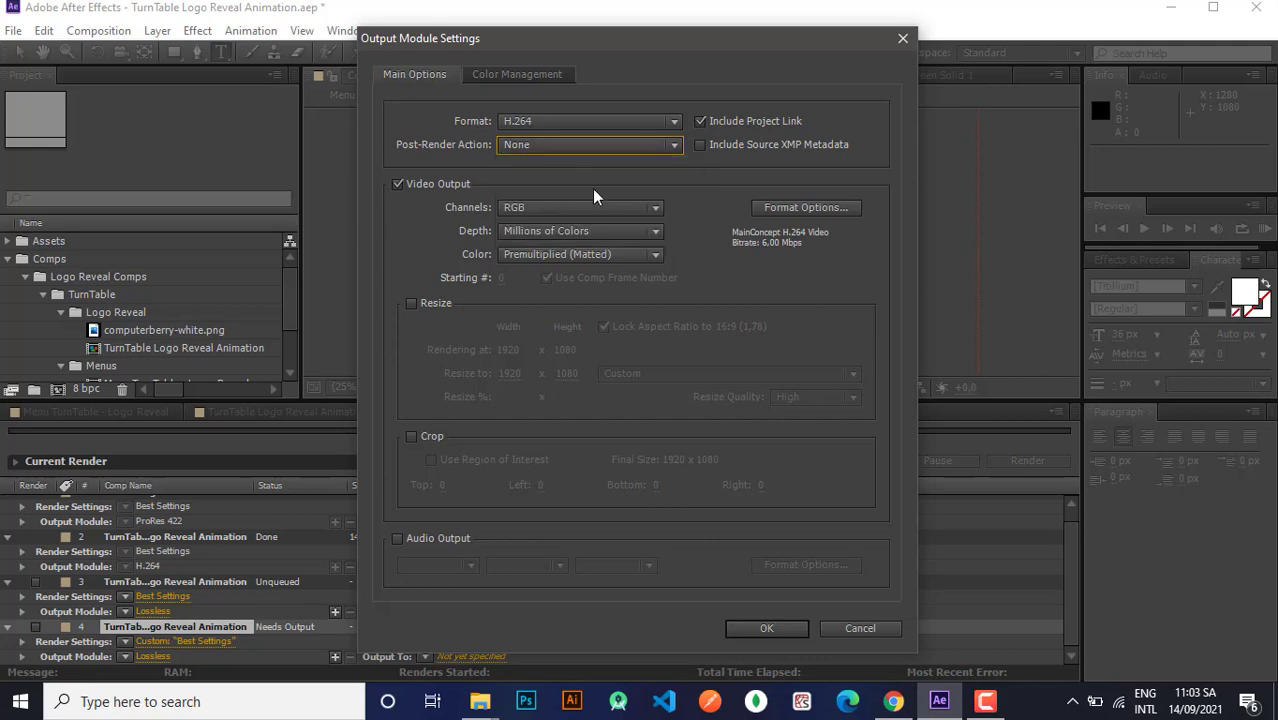
click(558, 208)
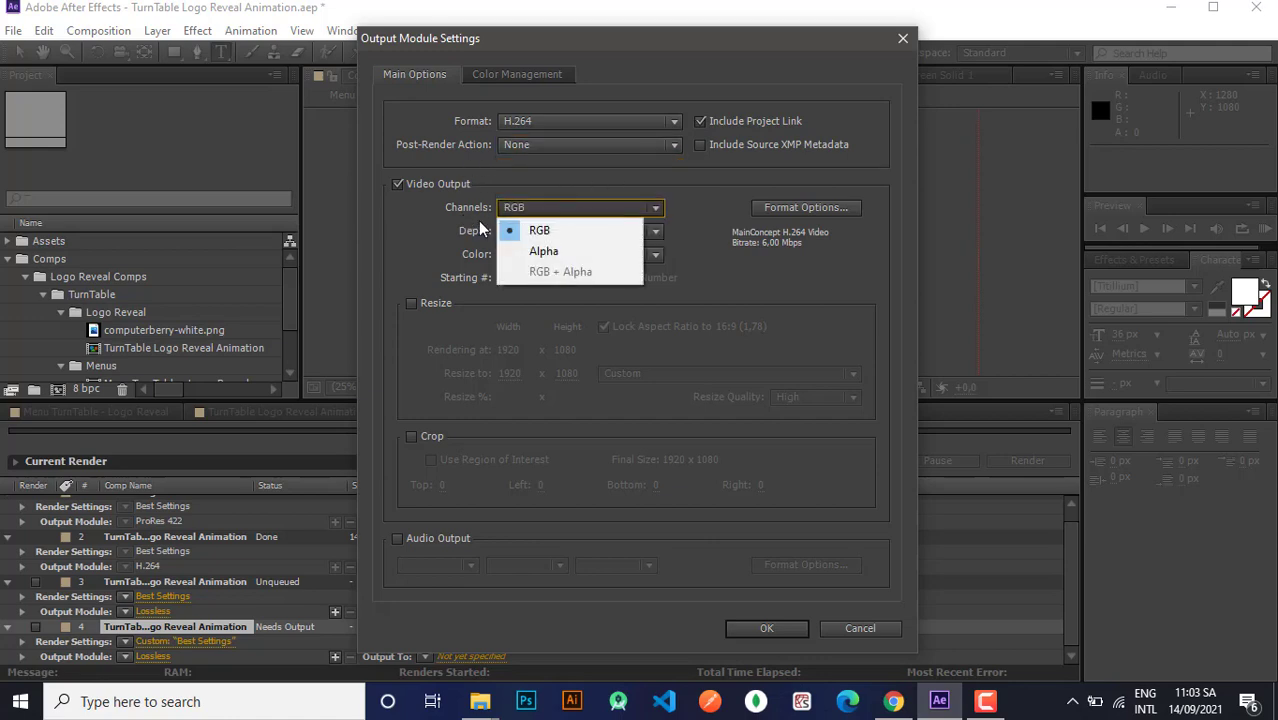
click(422, 221)
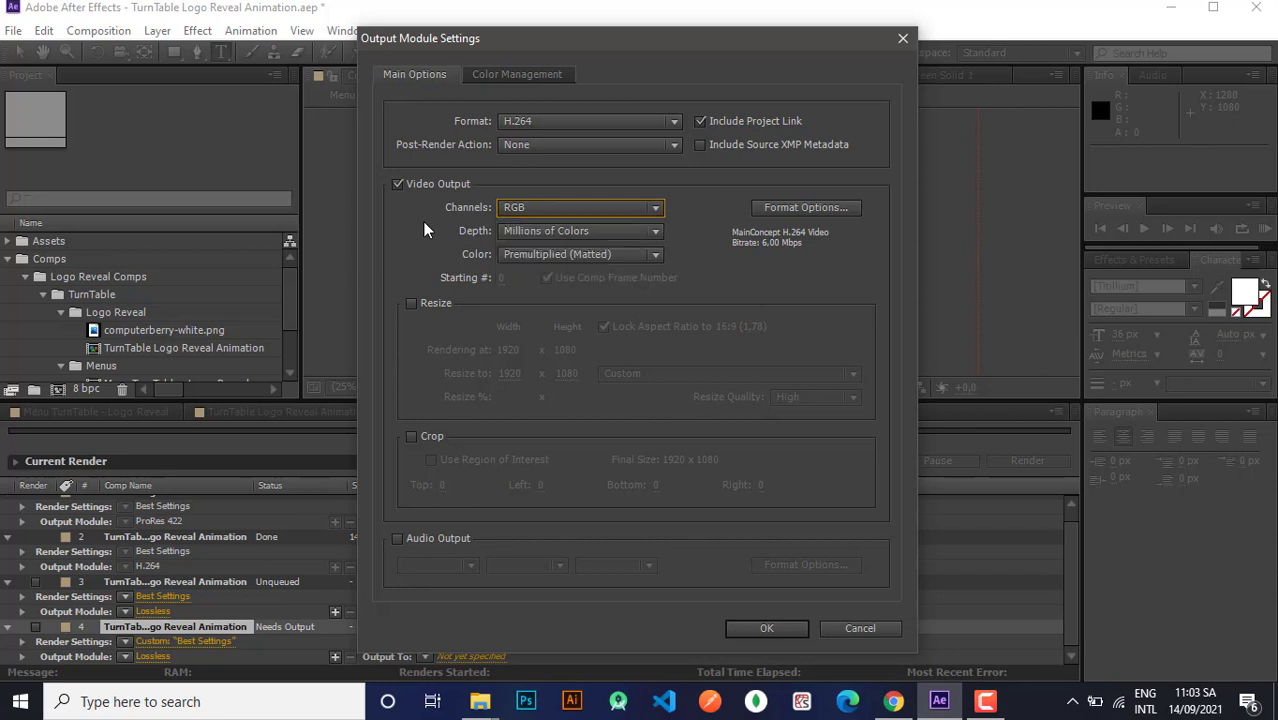
click(577, 233)
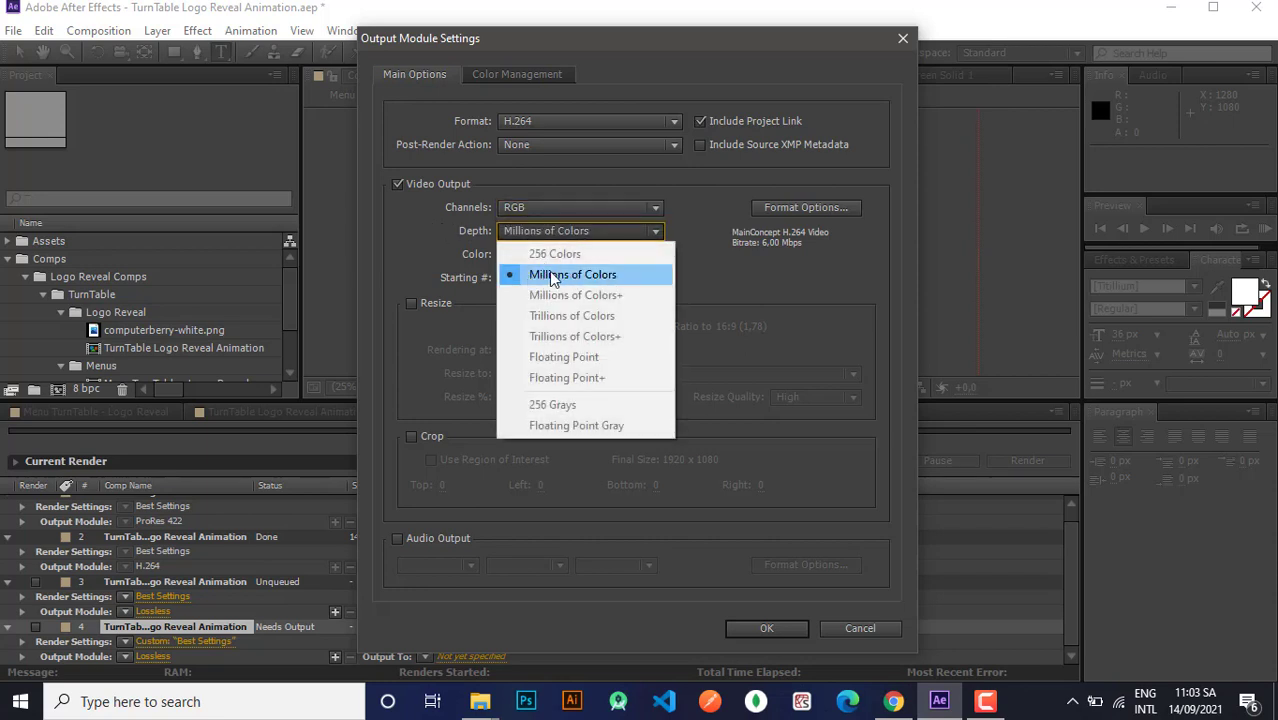
click(419, 240)
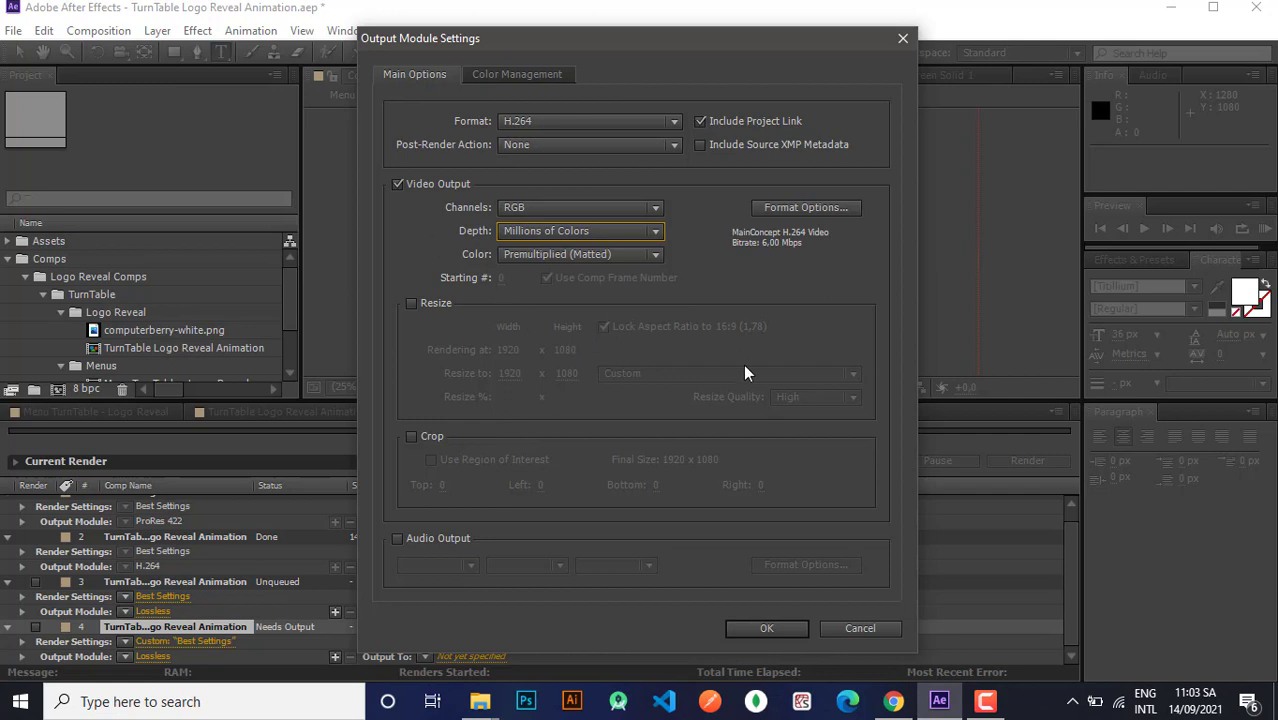
Enable resizing of the video output to the Film (4K) preset with High resize quality and apply the settings.
click(410, 304)
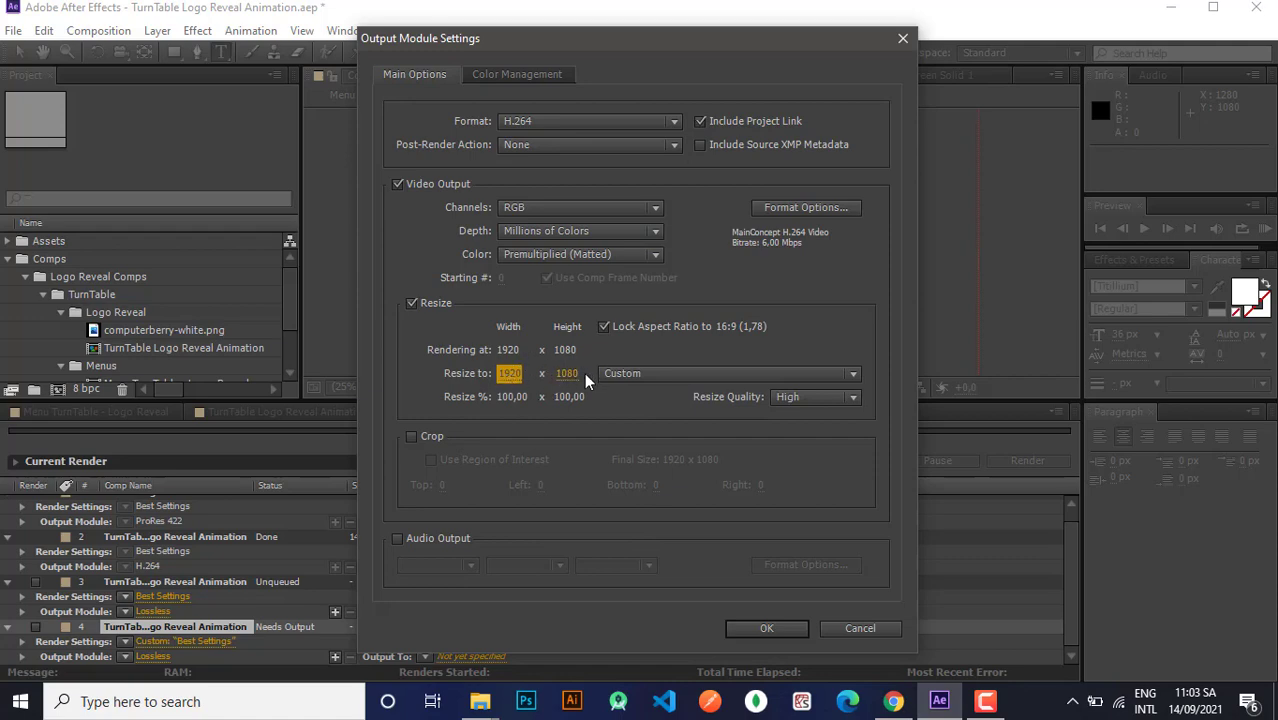
click(655, 376)
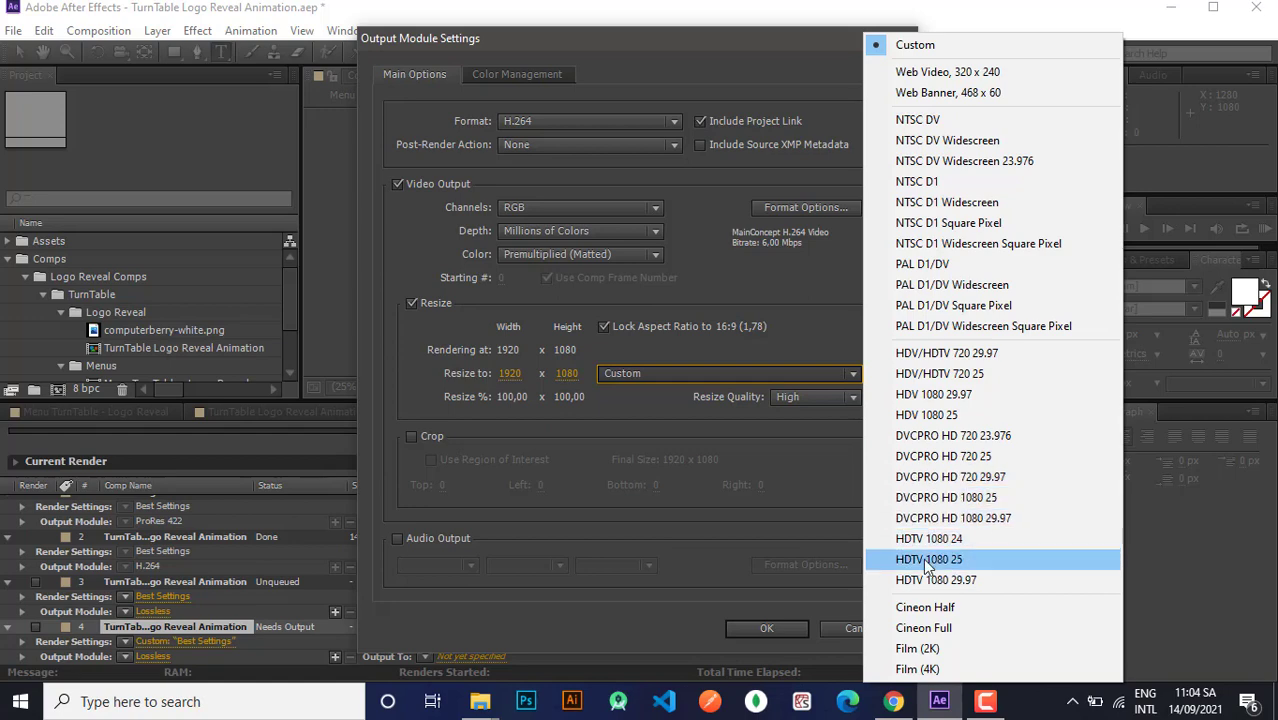
click(941, 669)
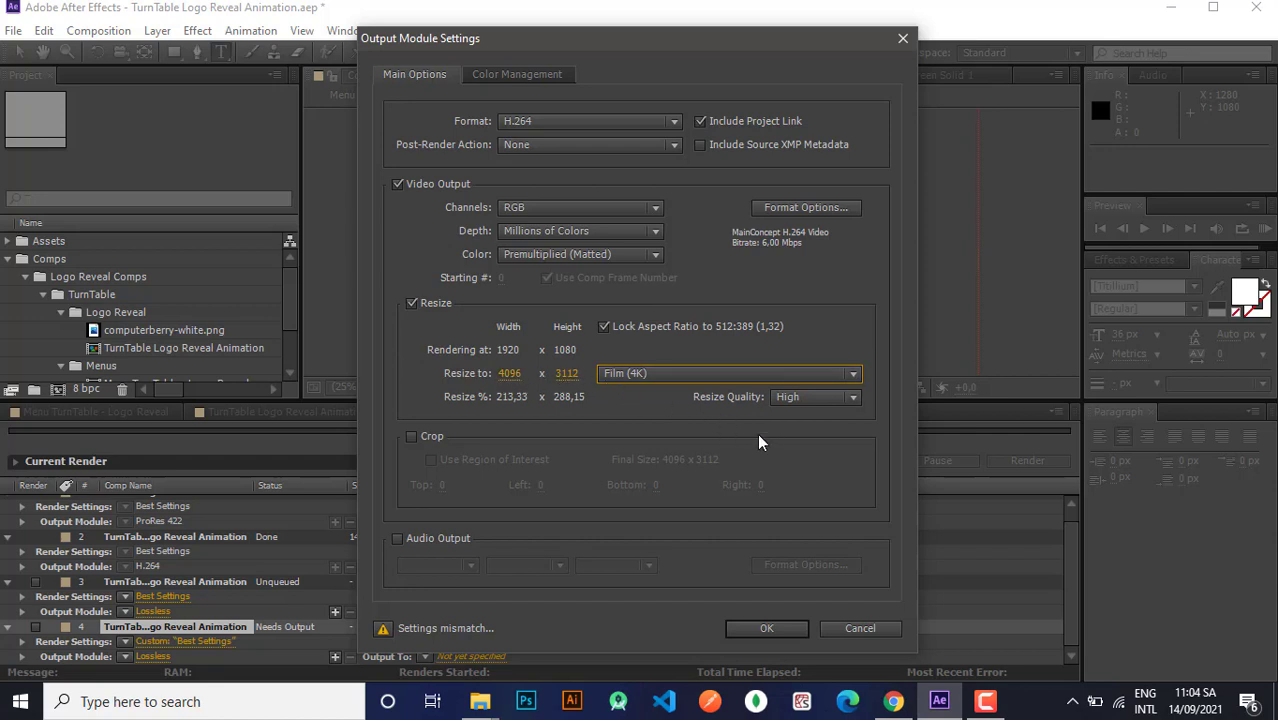
click(798, 399)
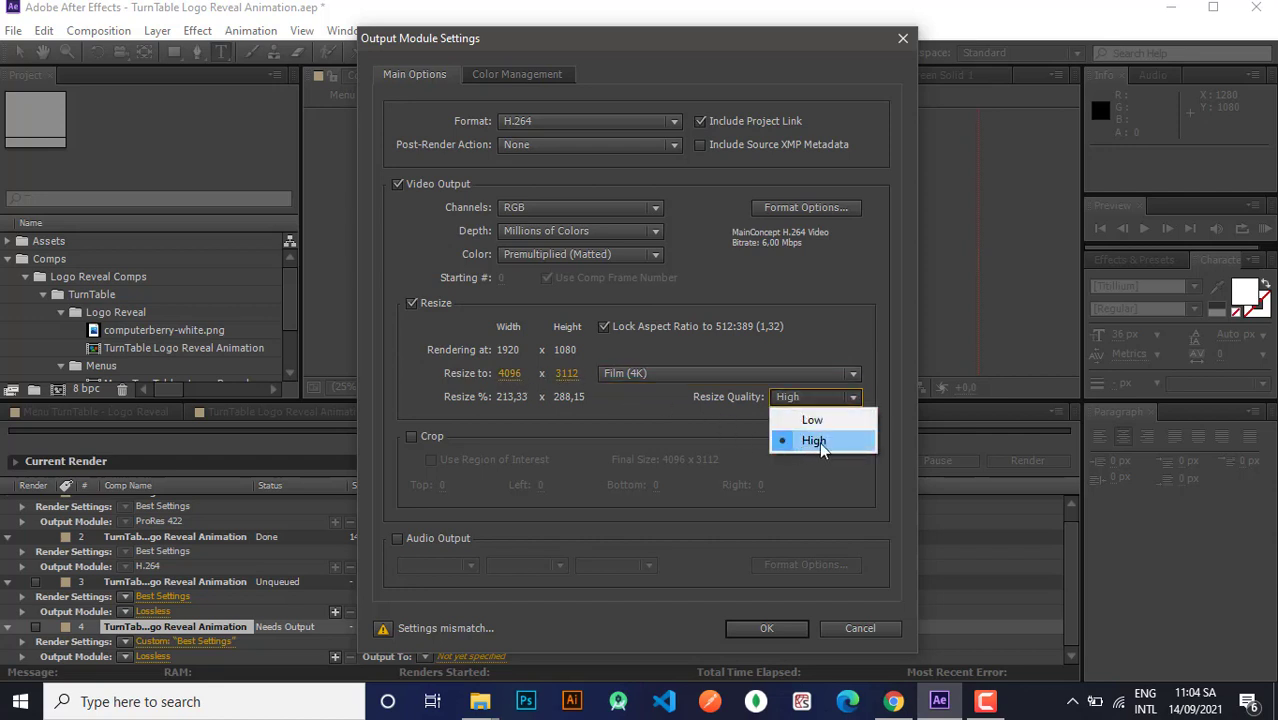
click(819, 442)
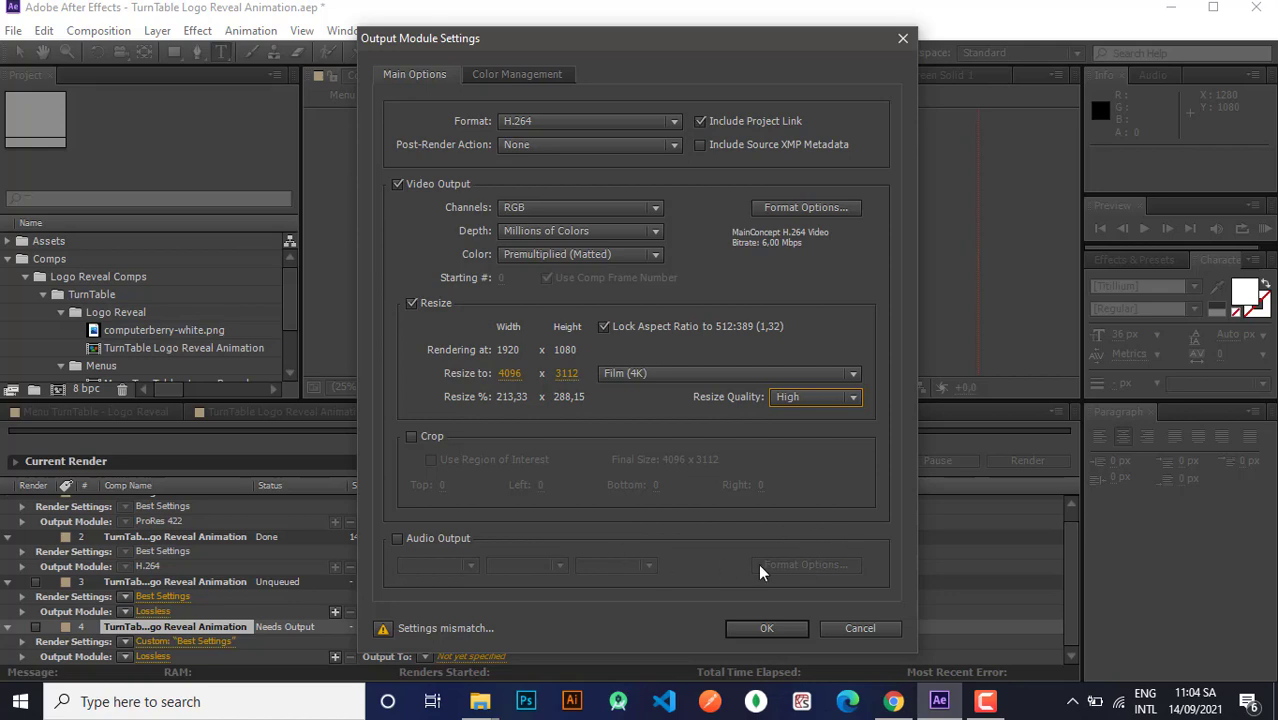
click(768, 628)
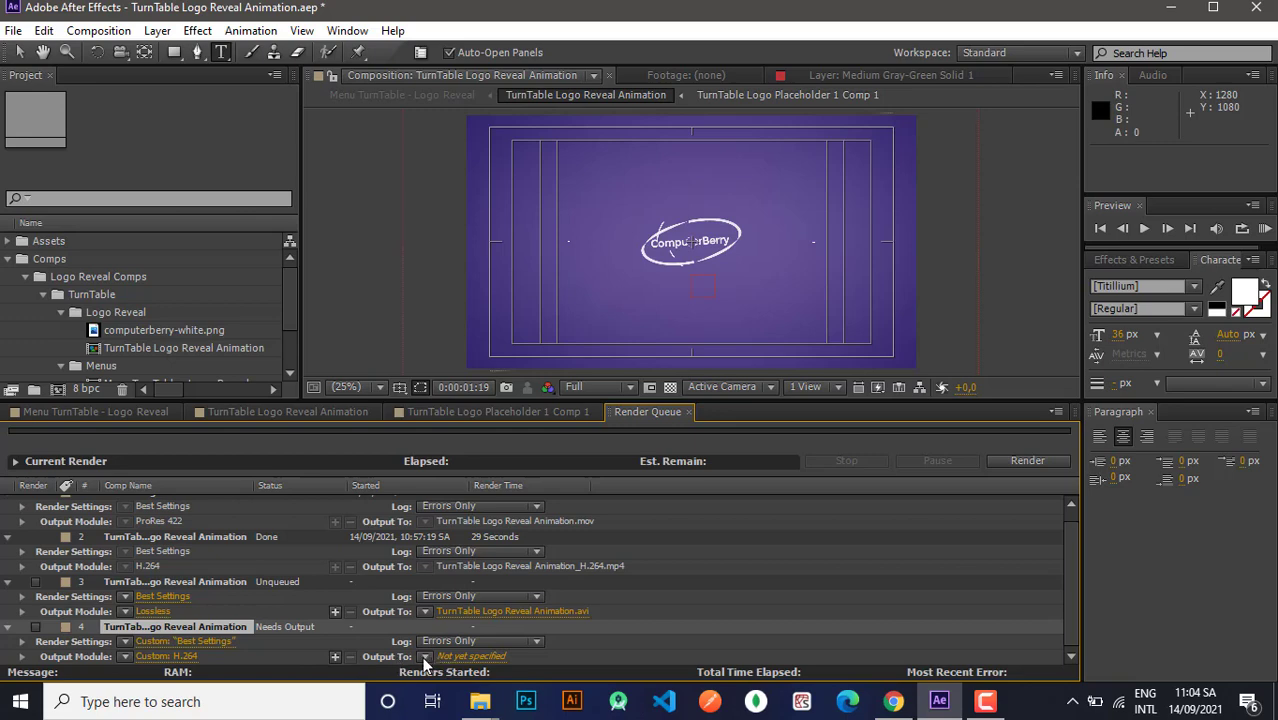
Expand the fourth item's output module details and examine the Comp And Output Module Name preset in the custom file name templates.
click(22, 656)
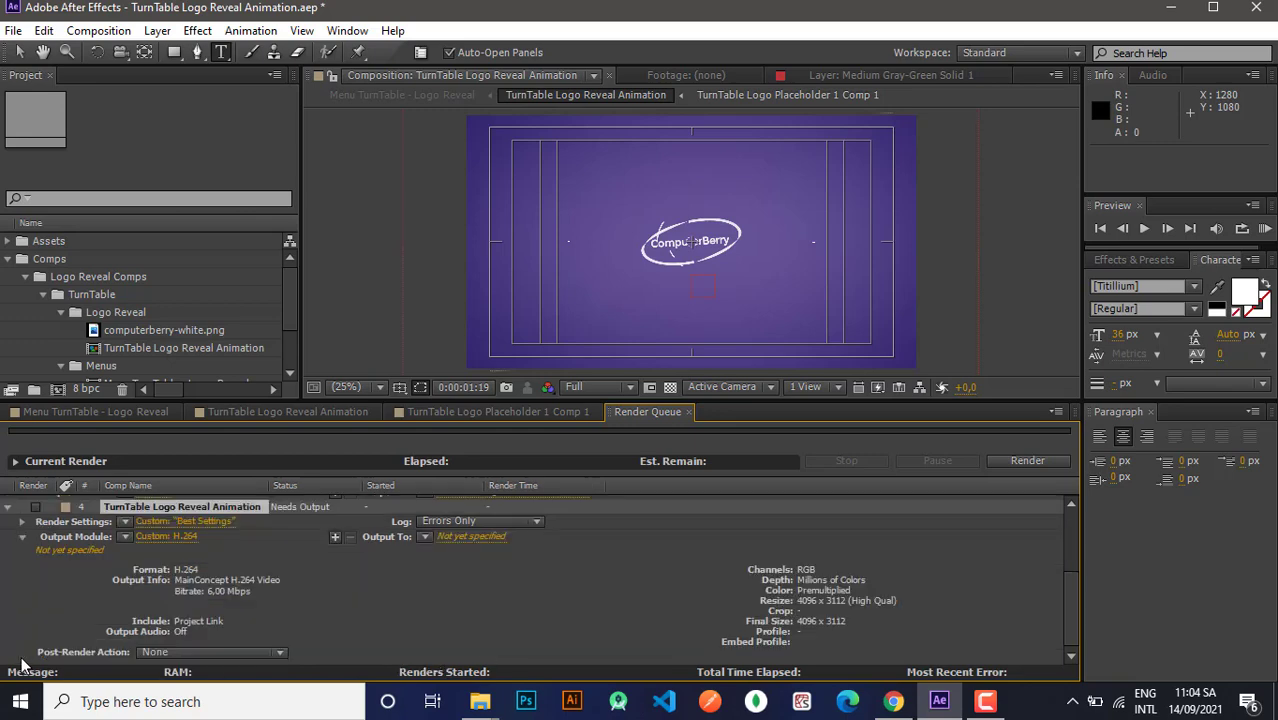
click(423, 537)
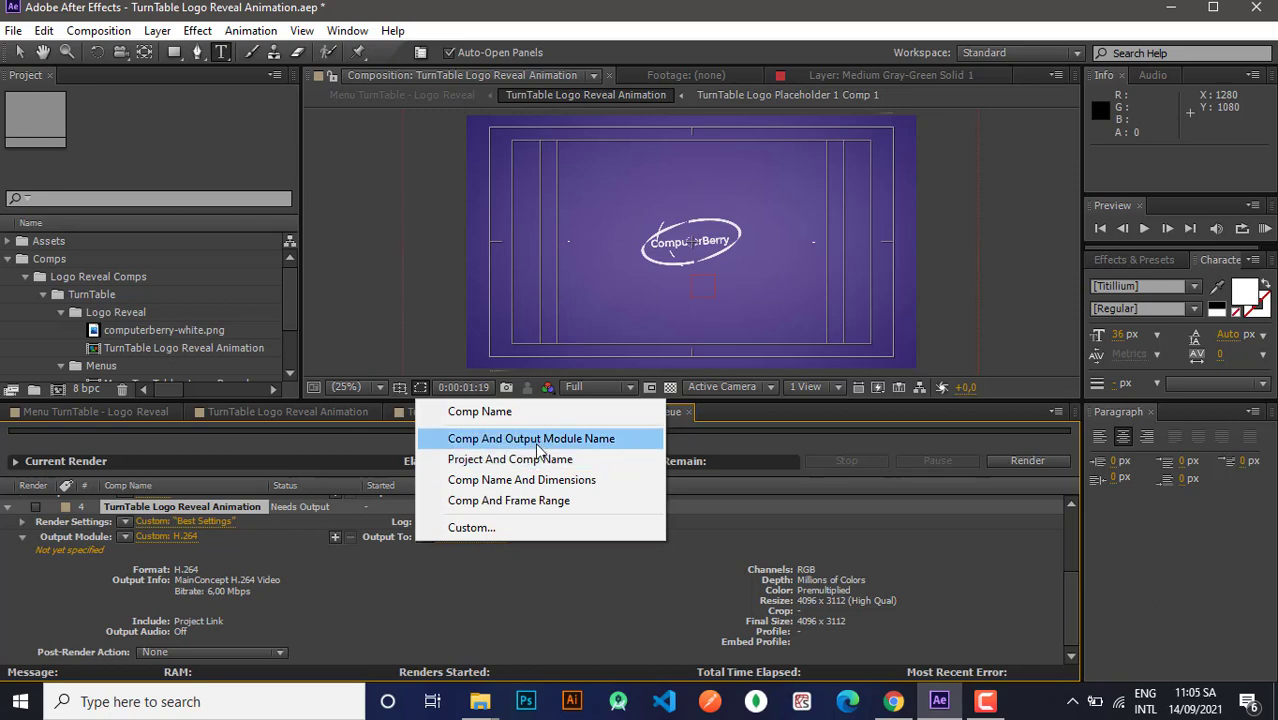
click(500, 530)
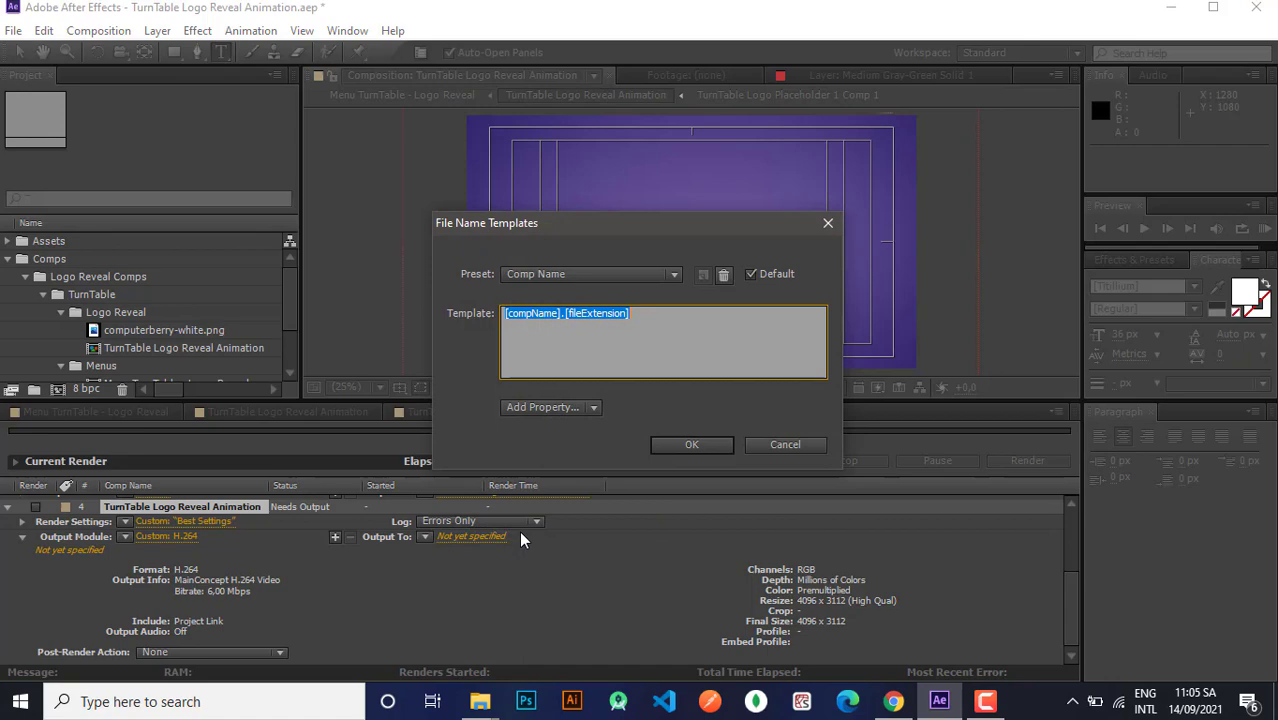
click(559, 274)
click(551, 342)
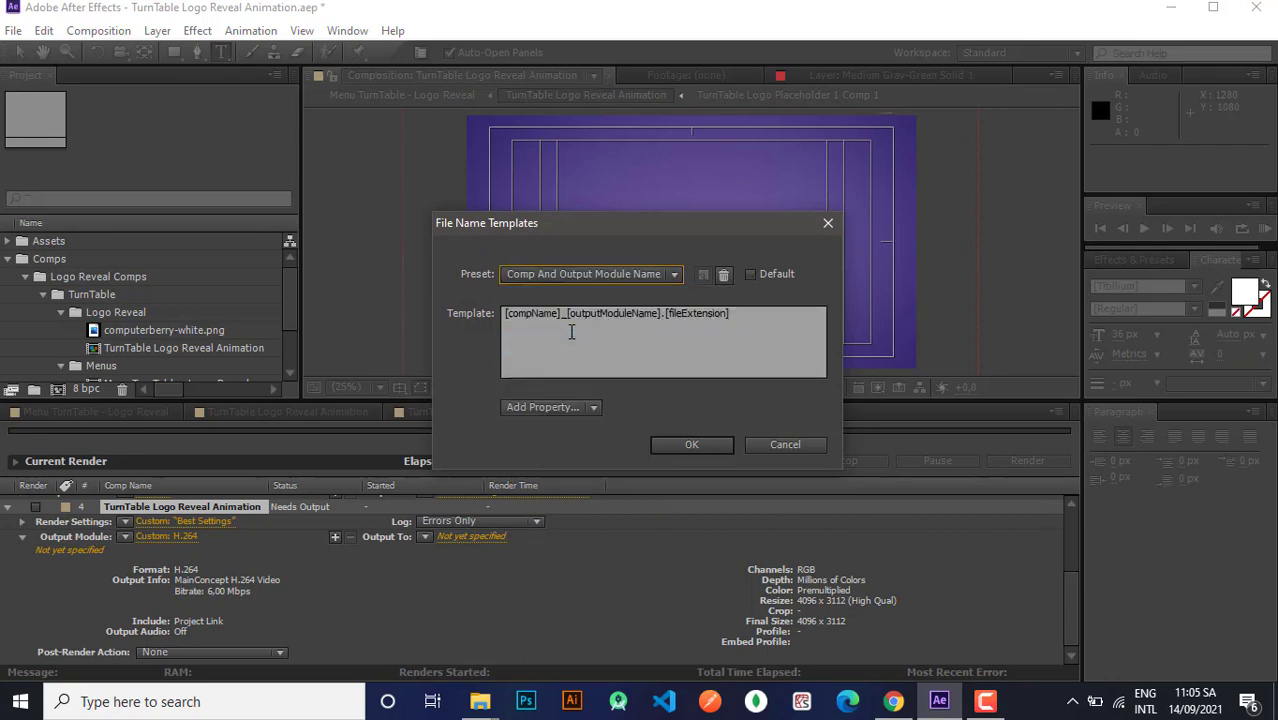
drag(672, 316, 722, 316)
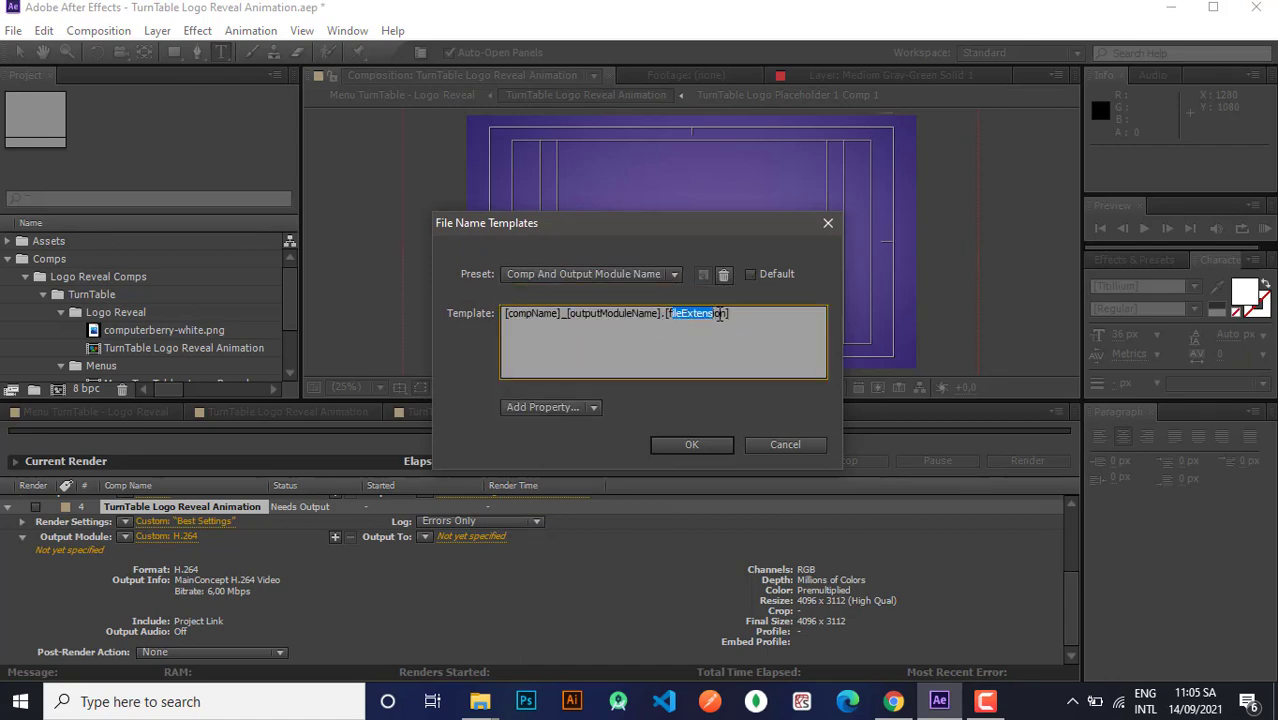
drag(568, 317, 653, 317)
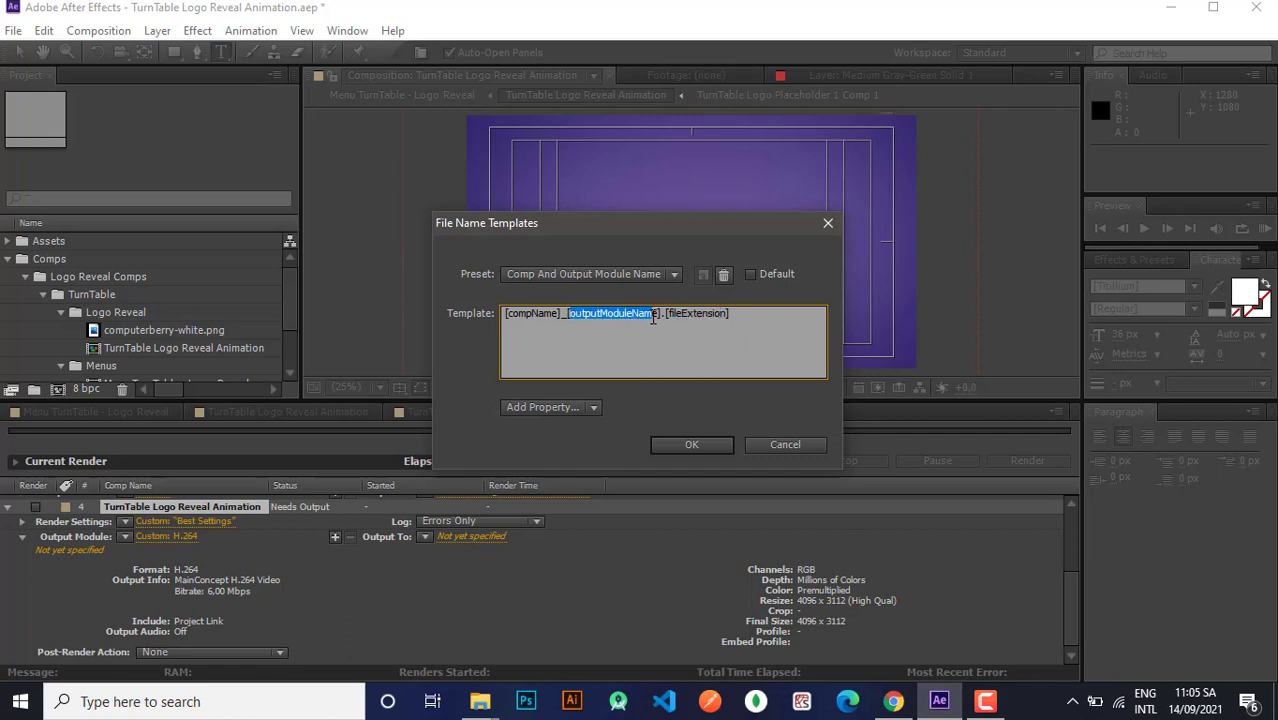
Examine the Project And Comp Name, Comp Name And Dimensions, and Comp And Frame Range file name templates without applying one.
click(619, 279)
click(610, 366)
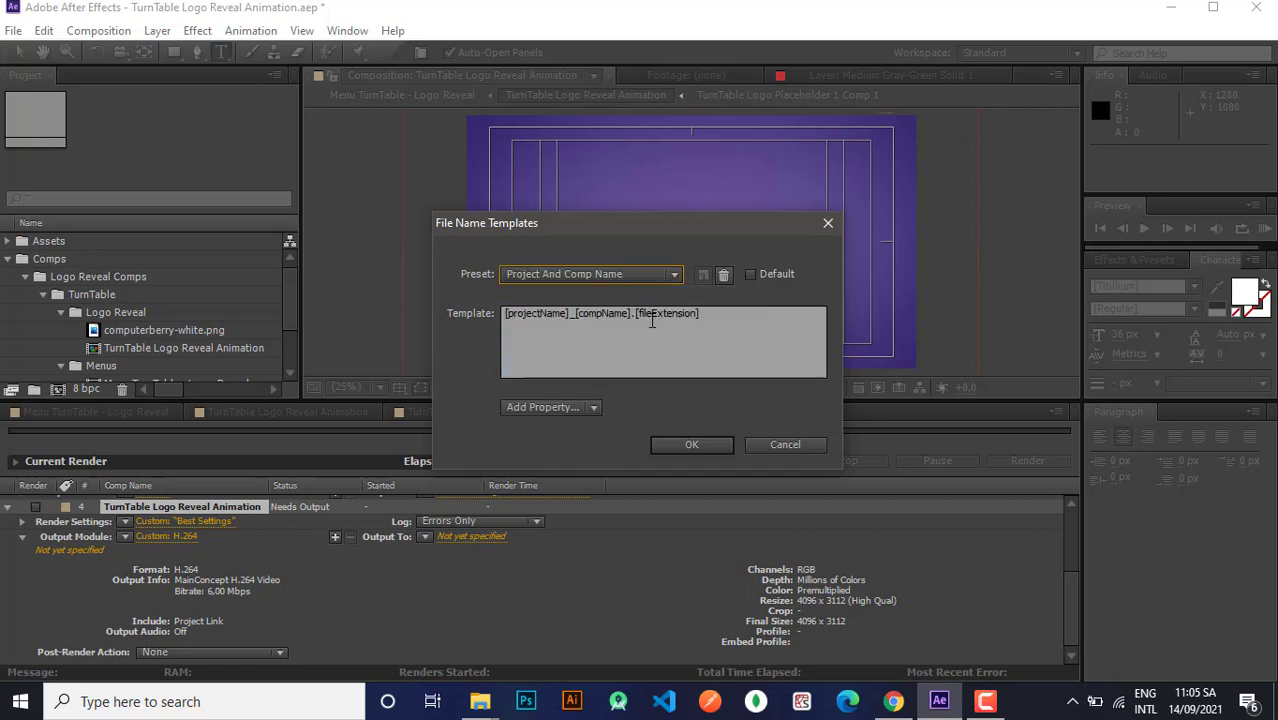
click(520, 316)
double_click(530, 316)
click(596, 276)
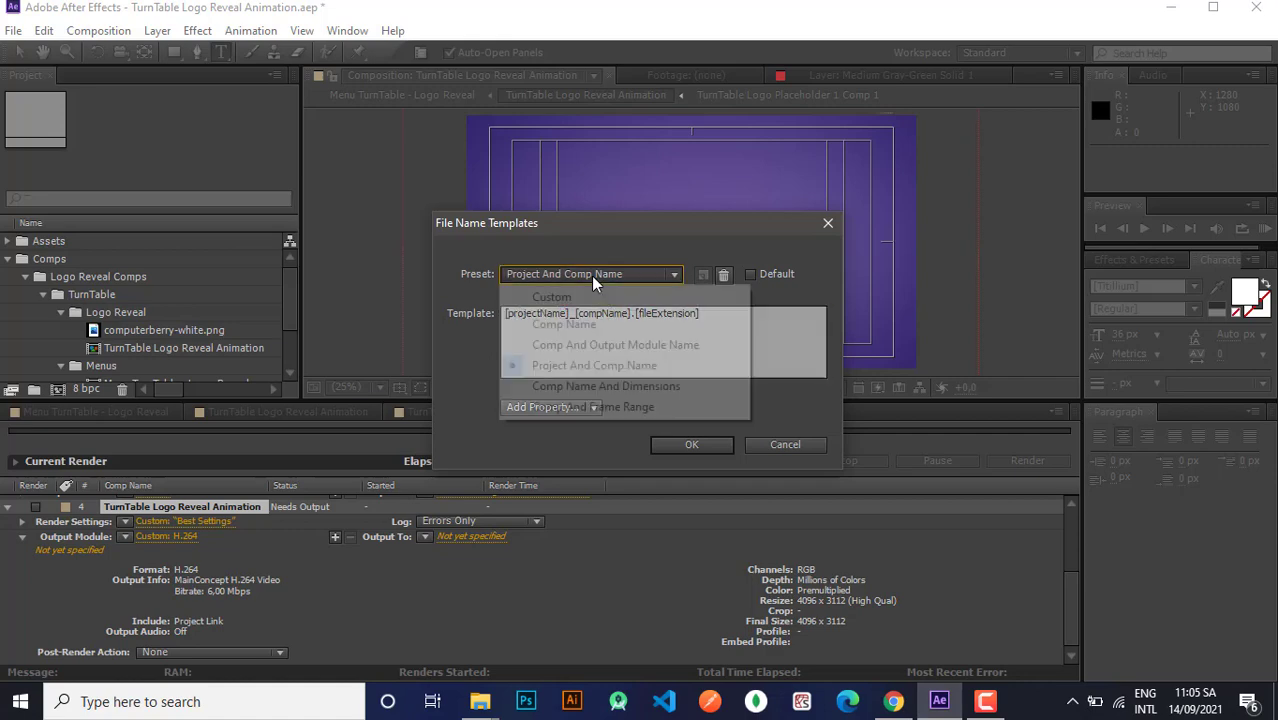
click(593, 385)
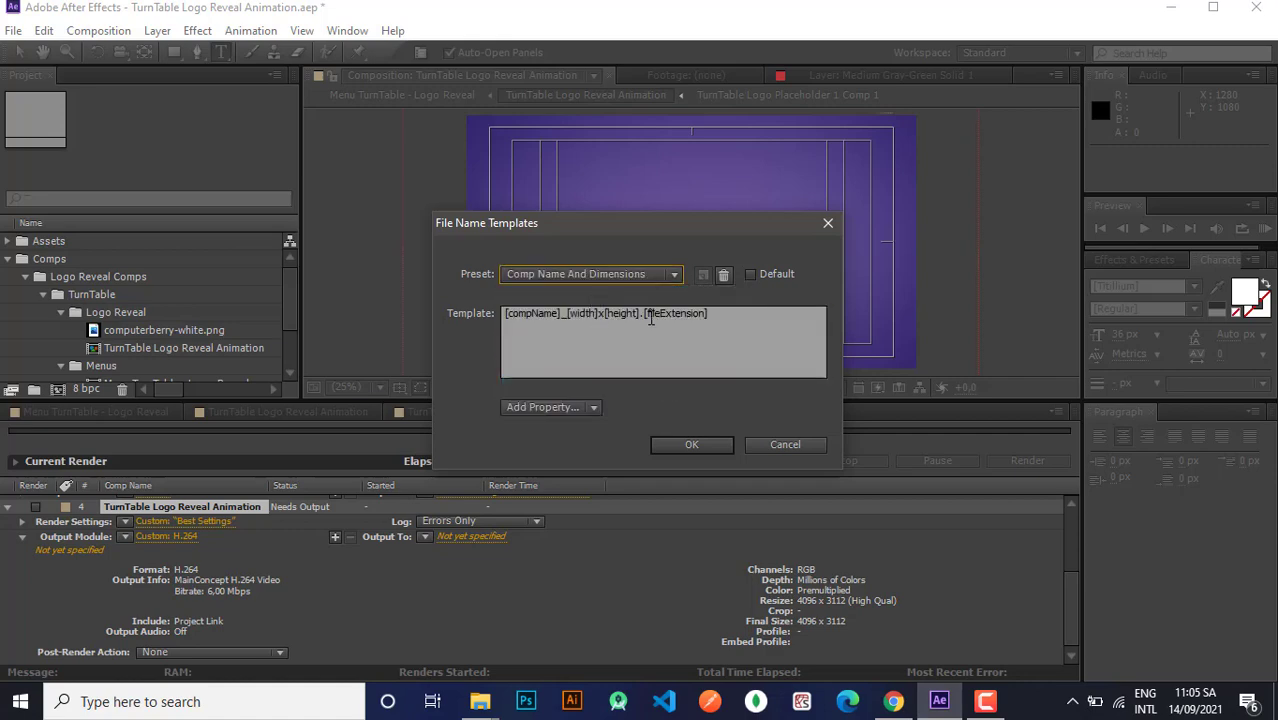
click(590, 277)
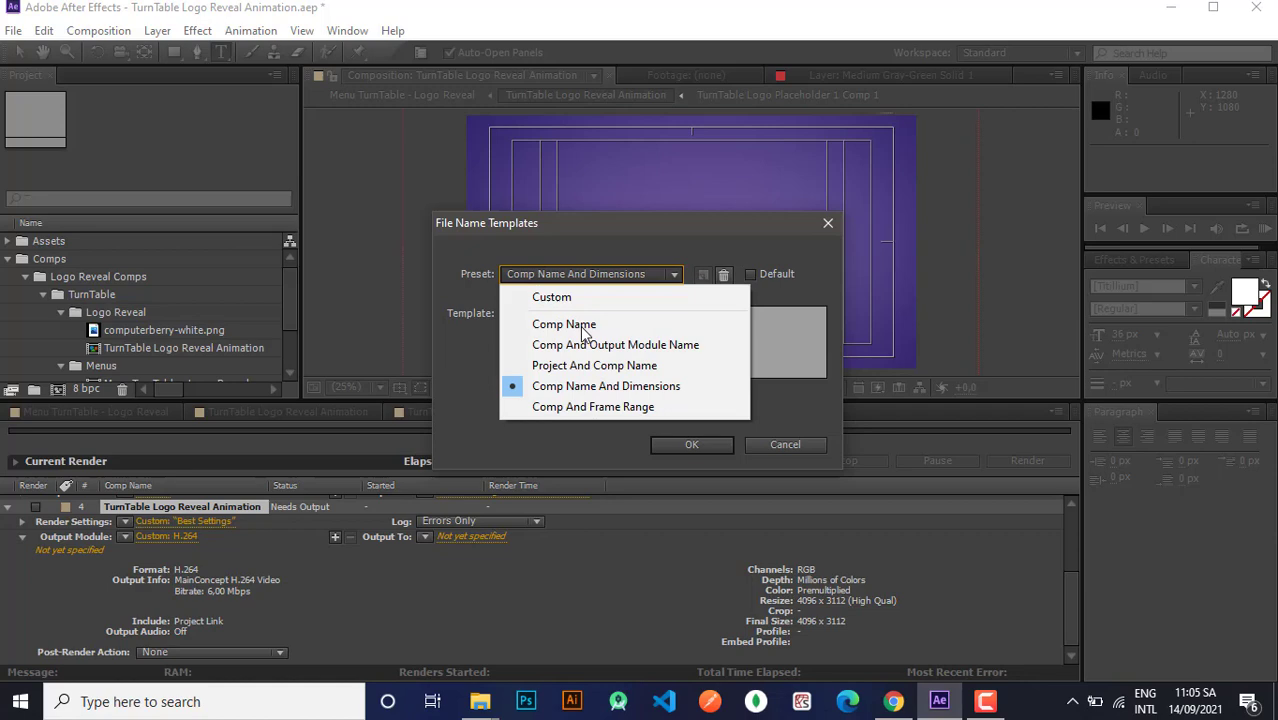
click(585, 407)
click(526, 318)
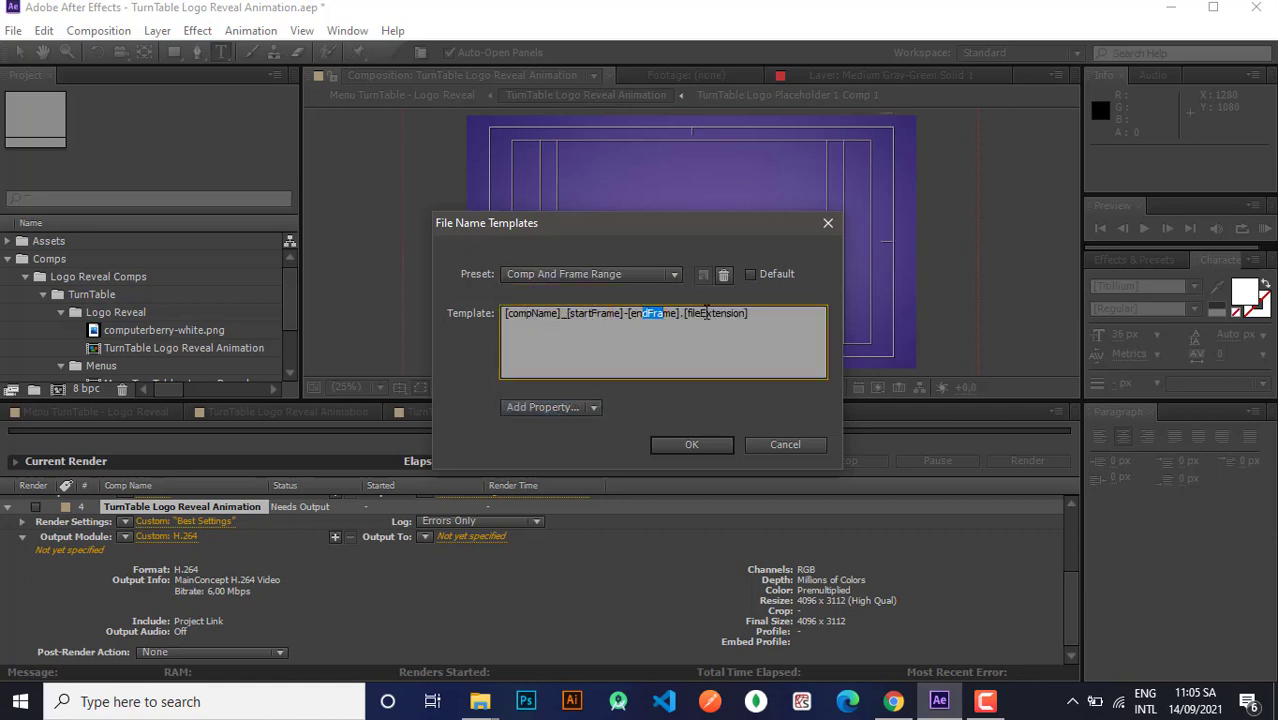
drag(708, 313, 747, 313)
click(598, 275)
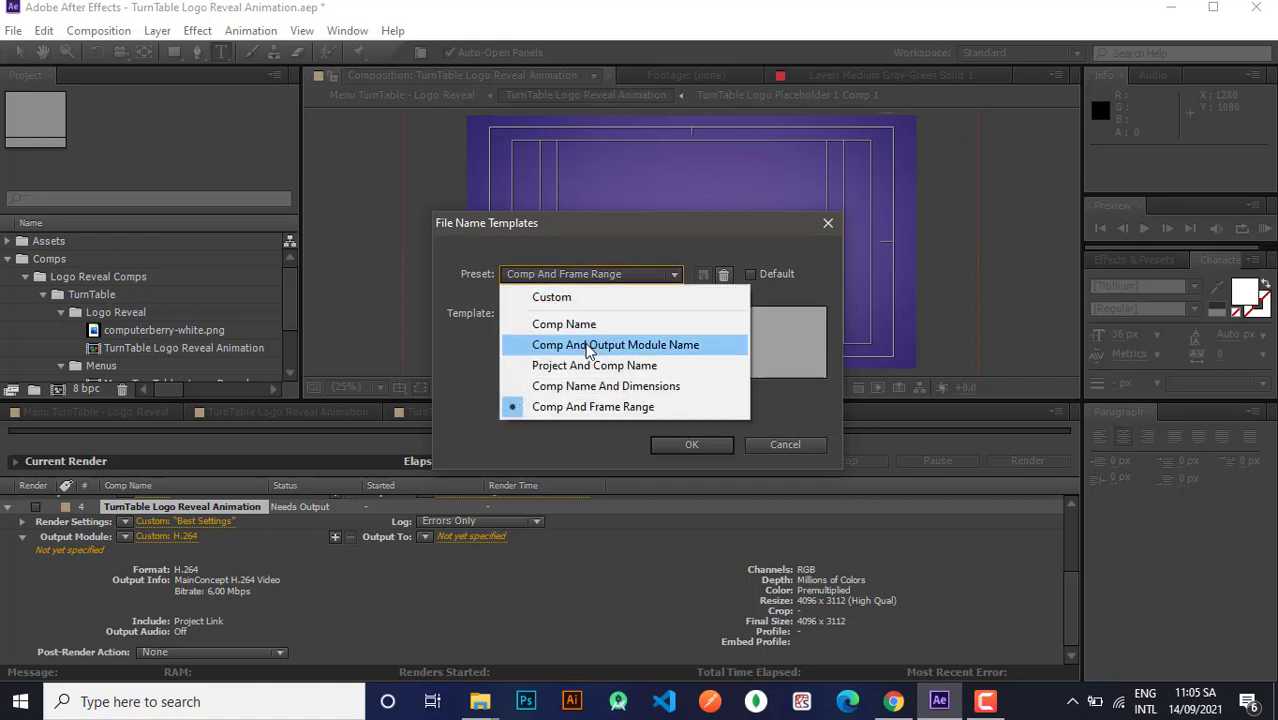
click(790, 441)
click(783, 445)
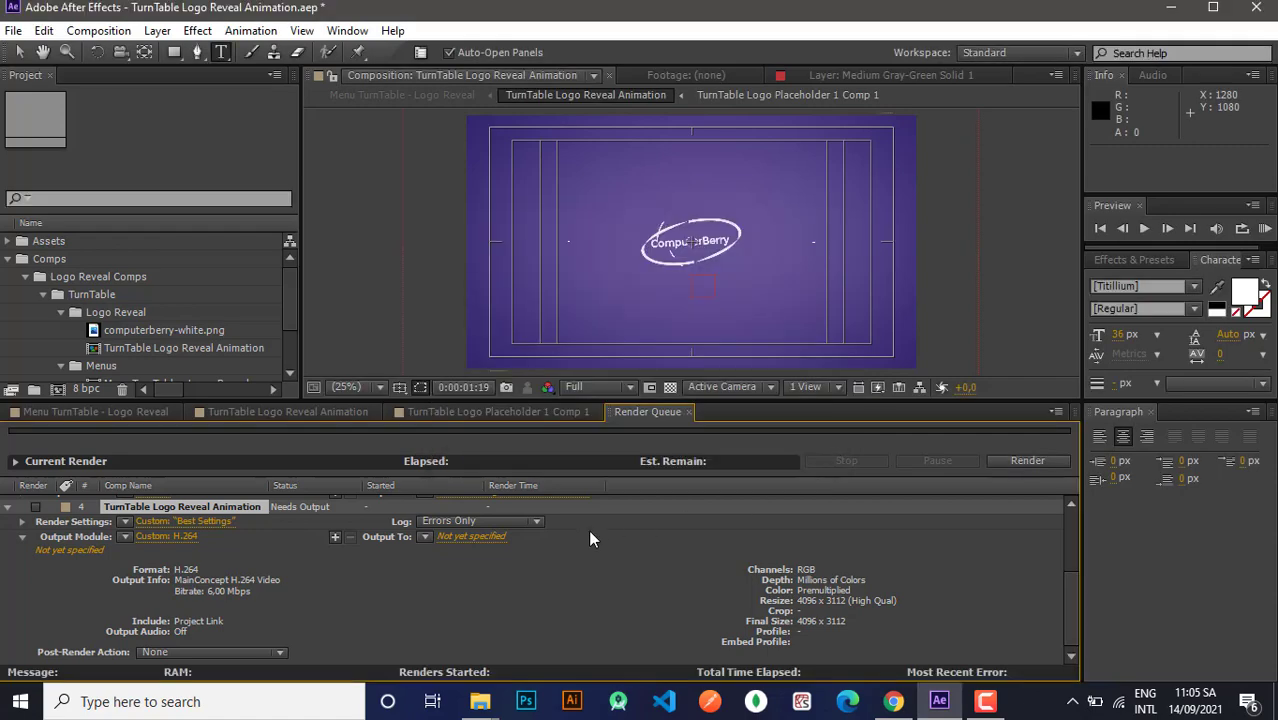
Name the output with the Comp And Output Module Name template and browse to the Desktop for its destination.
click(425, 537)
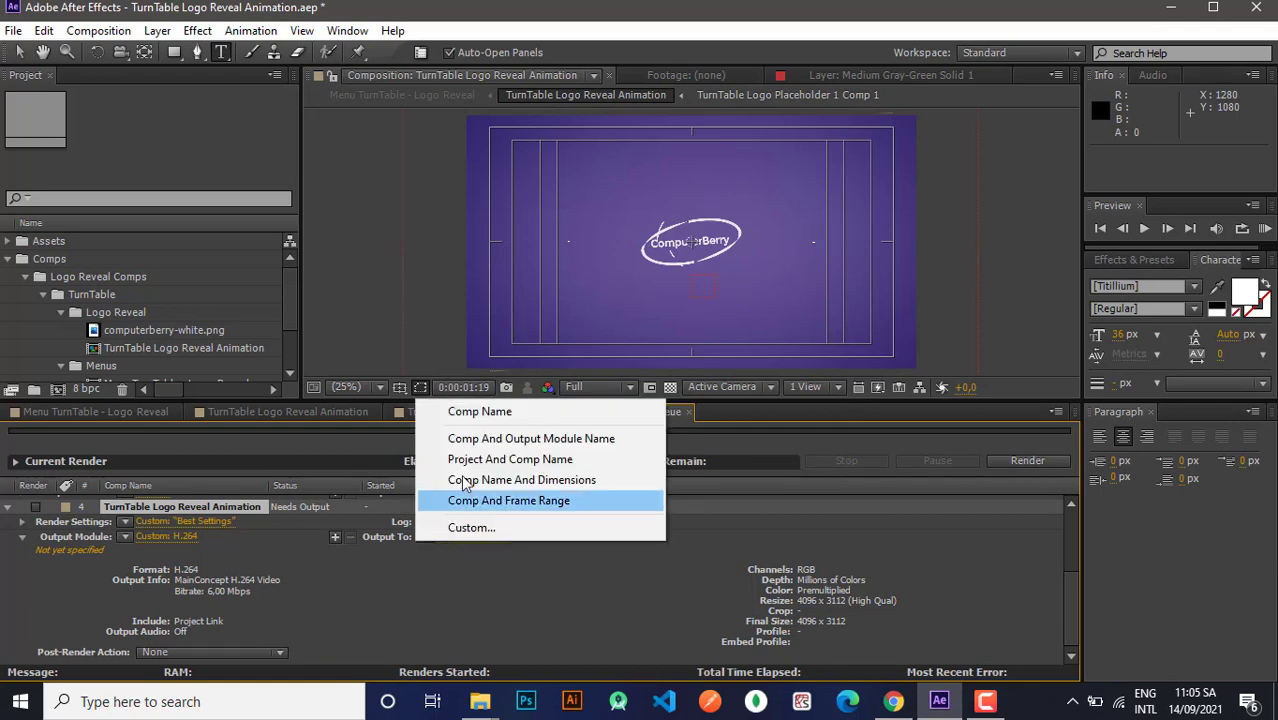
click(503, 440)
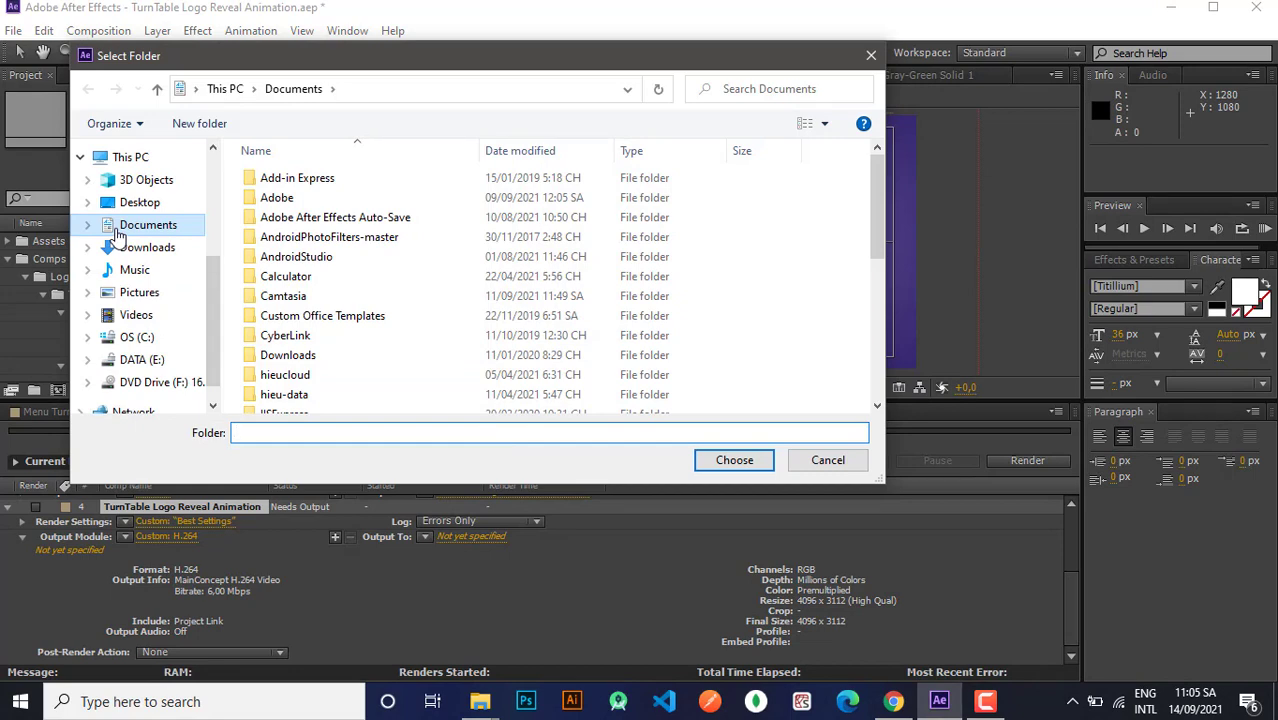
click(135, 204)
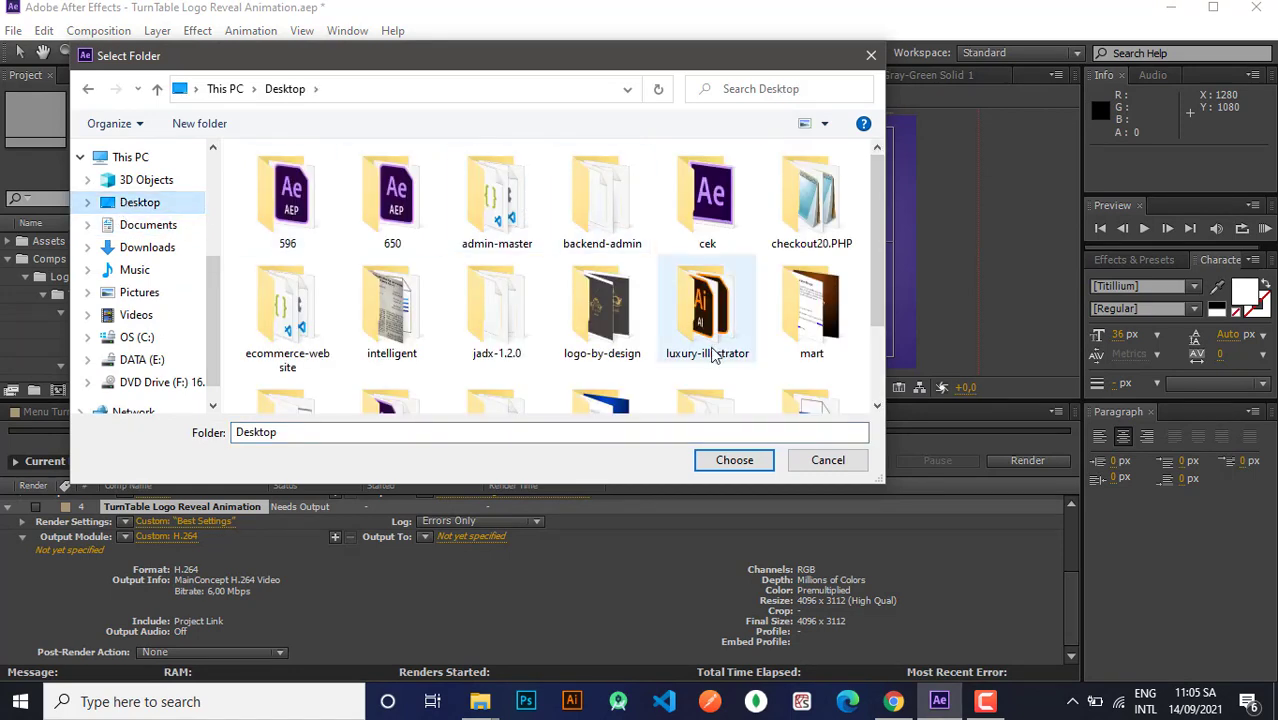
Create a folder named RenderMP4_CS6 on the Desktop and choose it as the output destination.
right_click(850, 369)
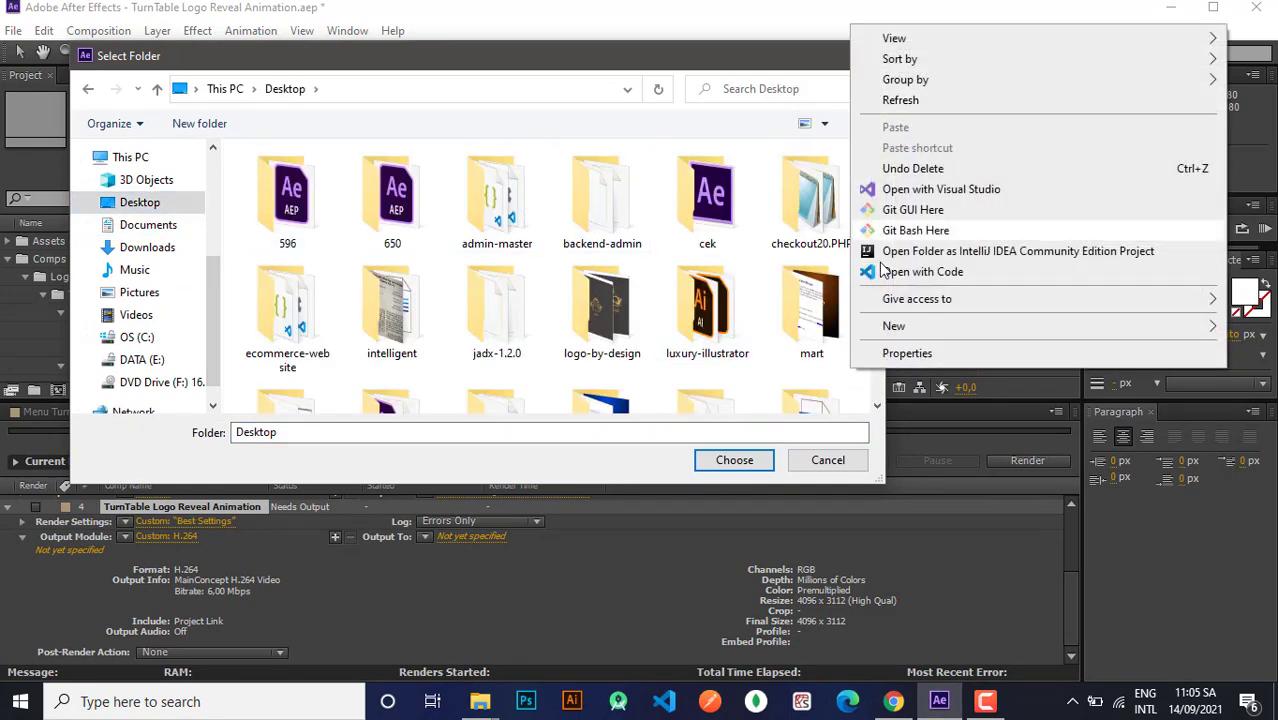
mouse_move(893, 325)
click(630, 328)
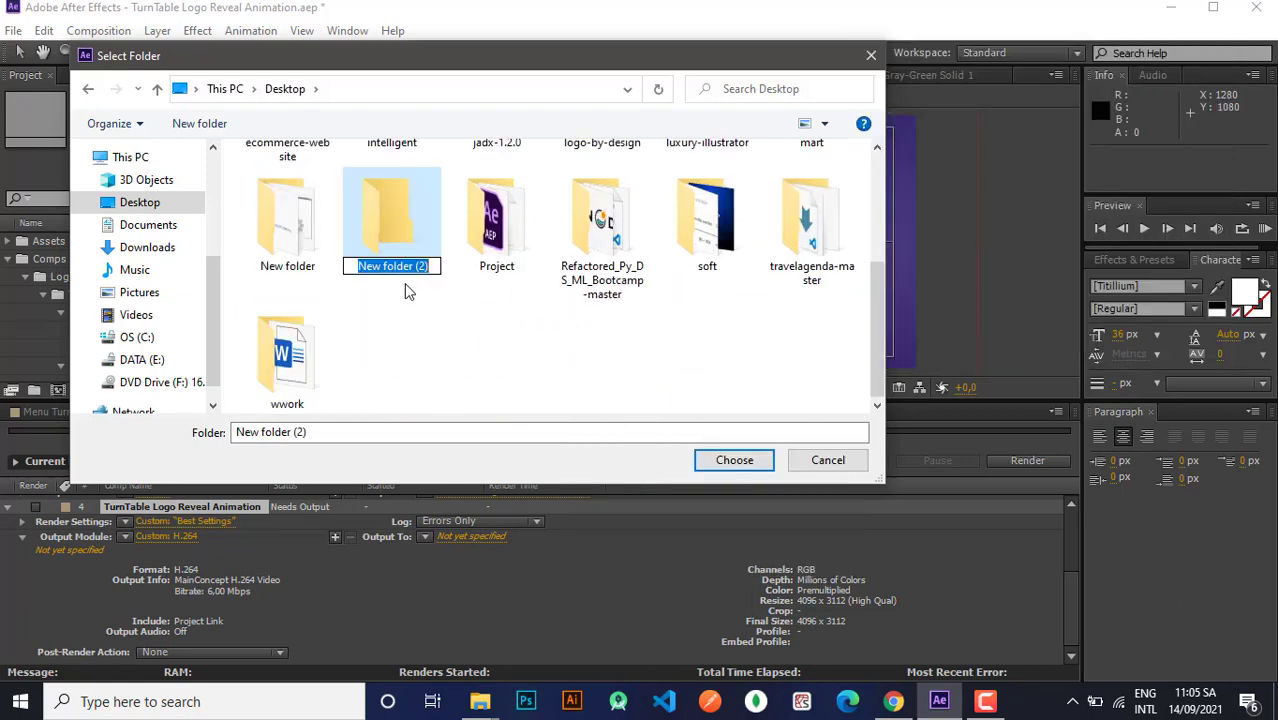
text(Render)
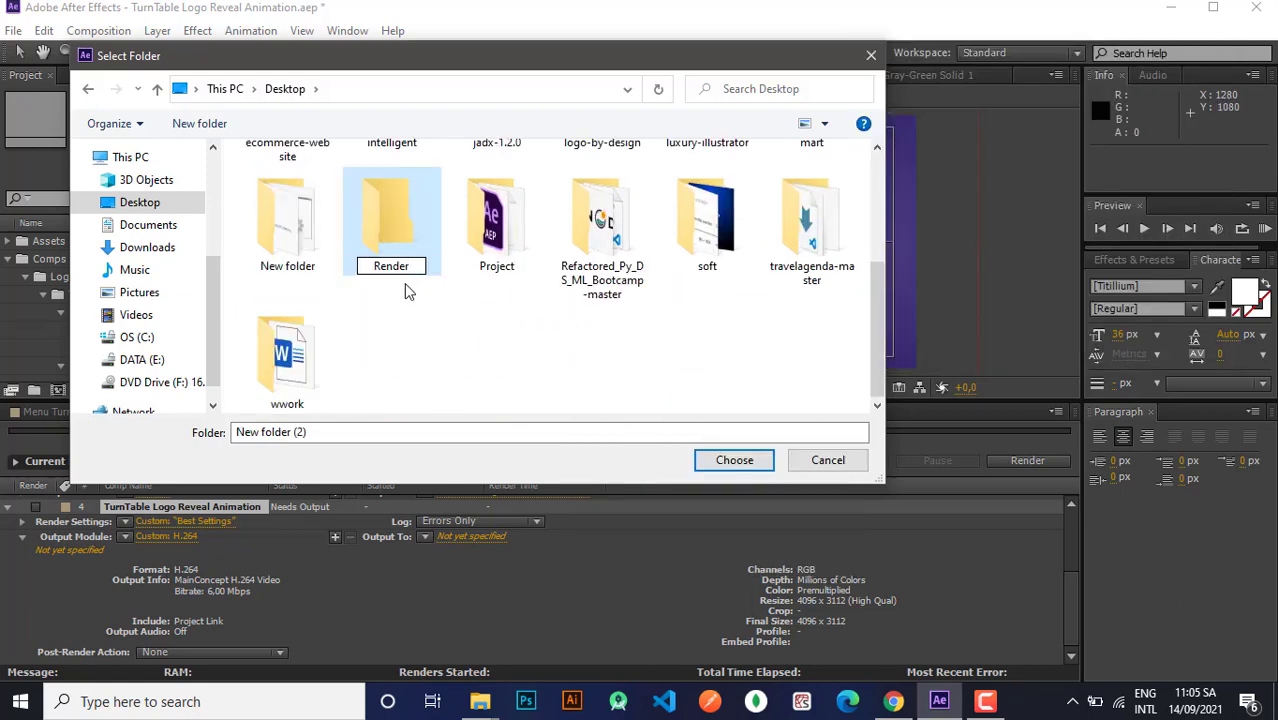
text(MP4_CS6)
click(411, 267)
text(_)
key(Return)
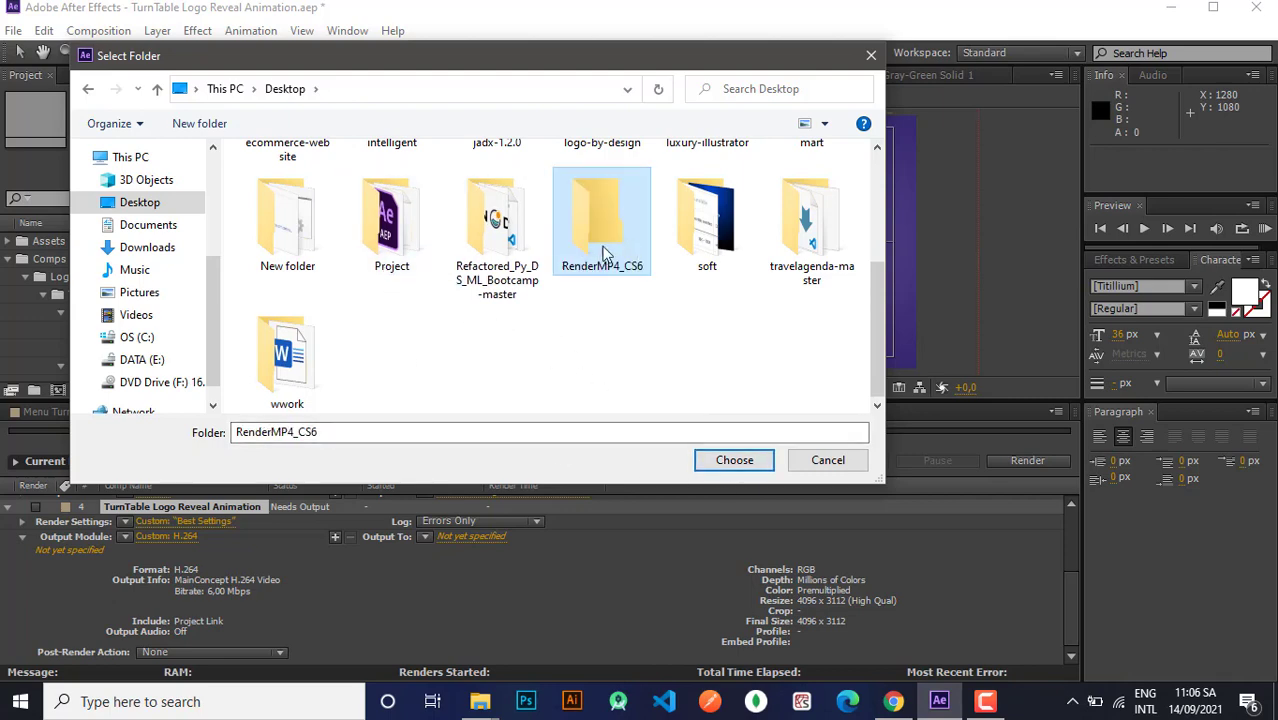
click(731, 459)
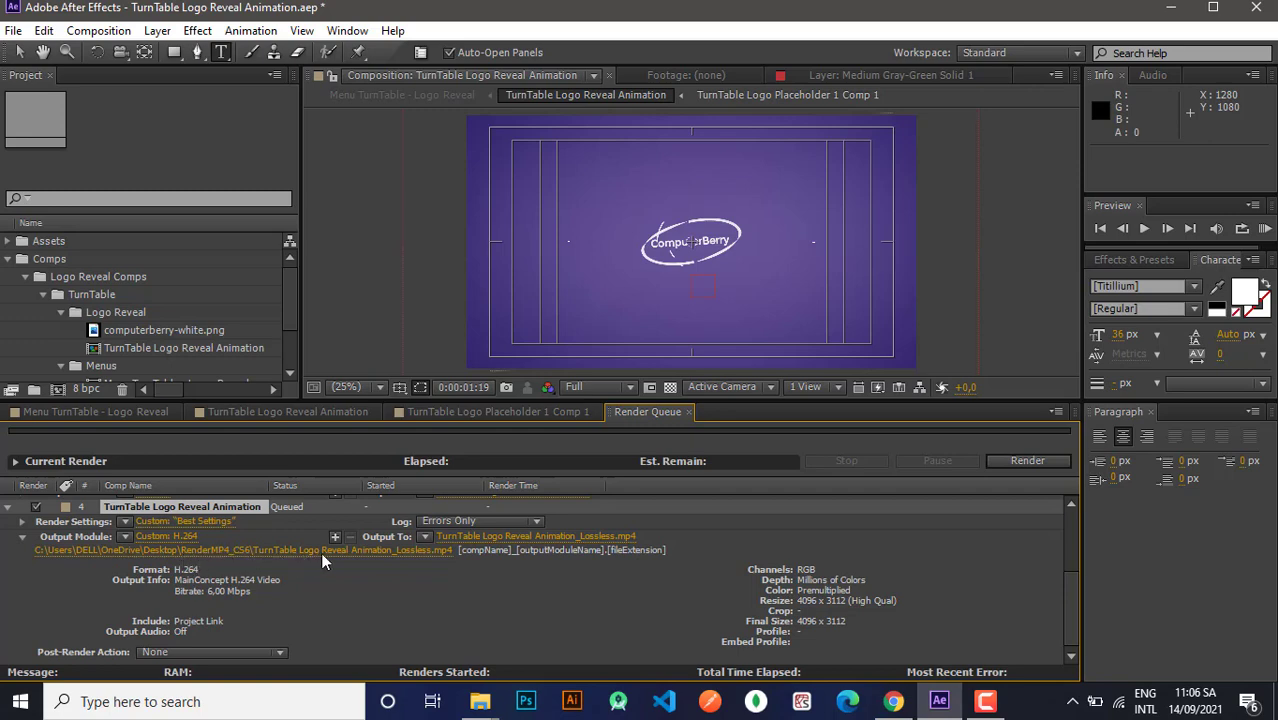
Change the fourth queue item's output file name template to Project And Comp Name.
click(432, 548)
click(460, 526)
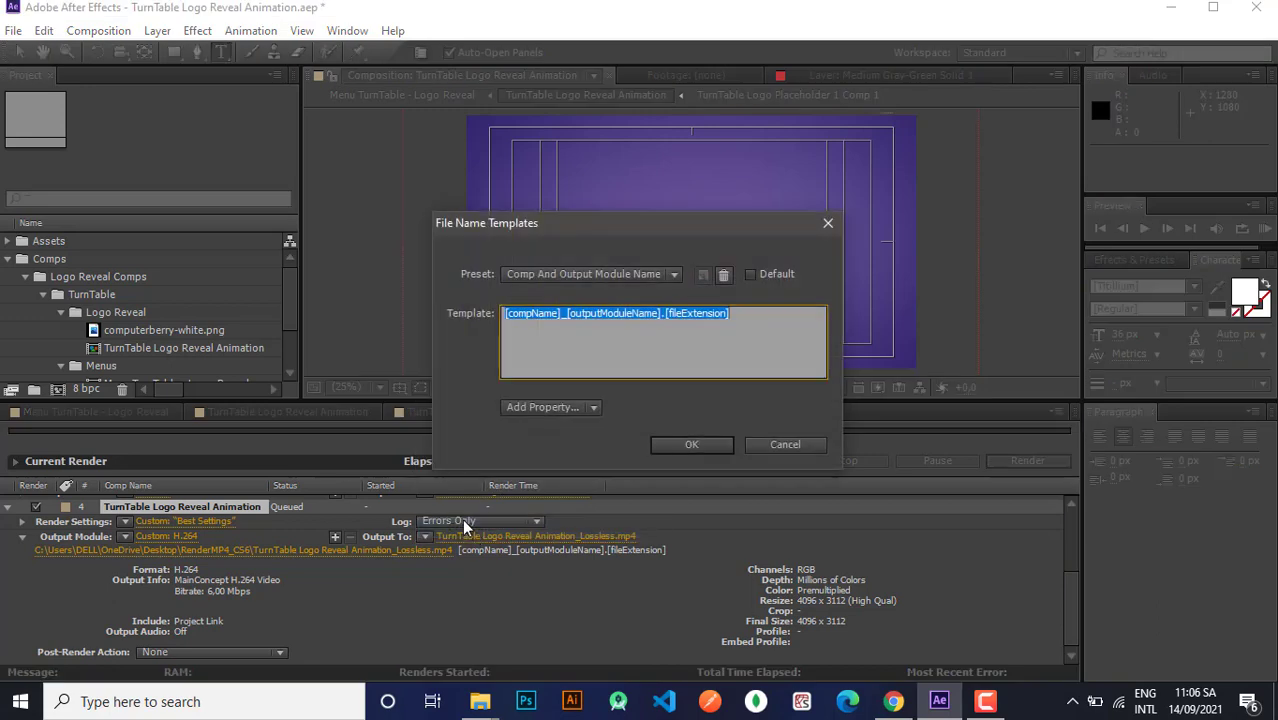
click(606, 273)
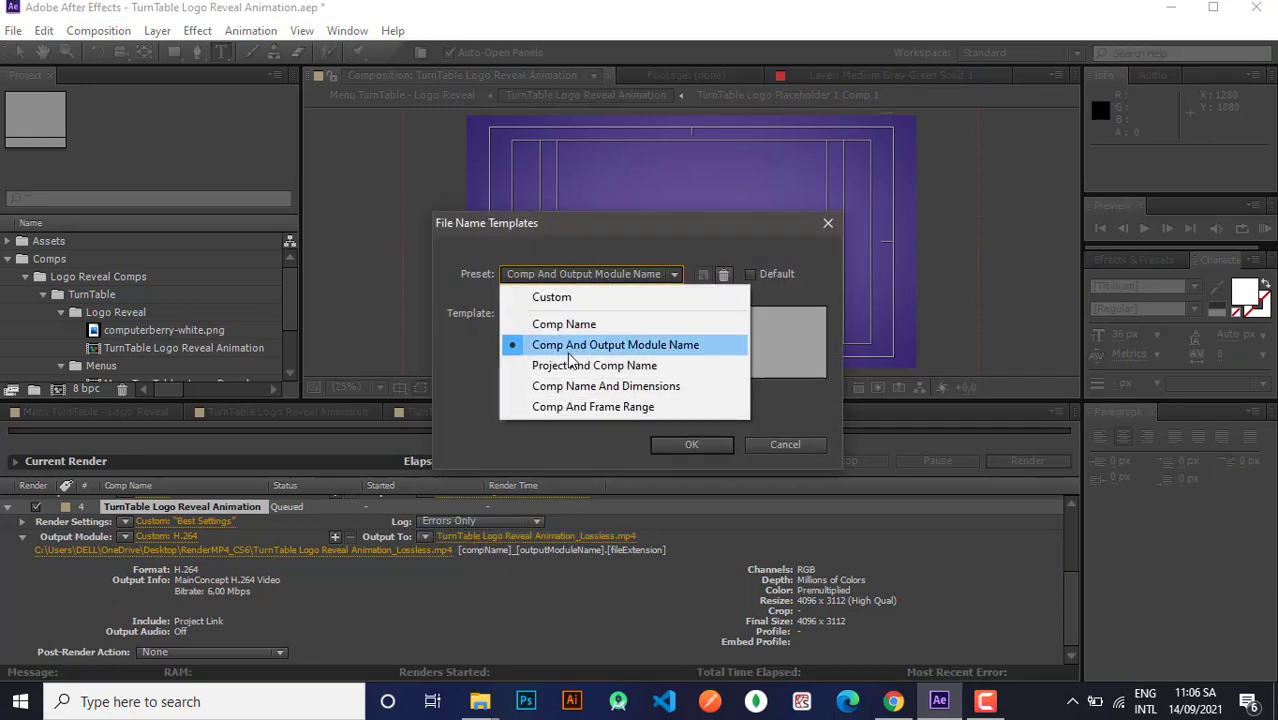
click(567, 352)
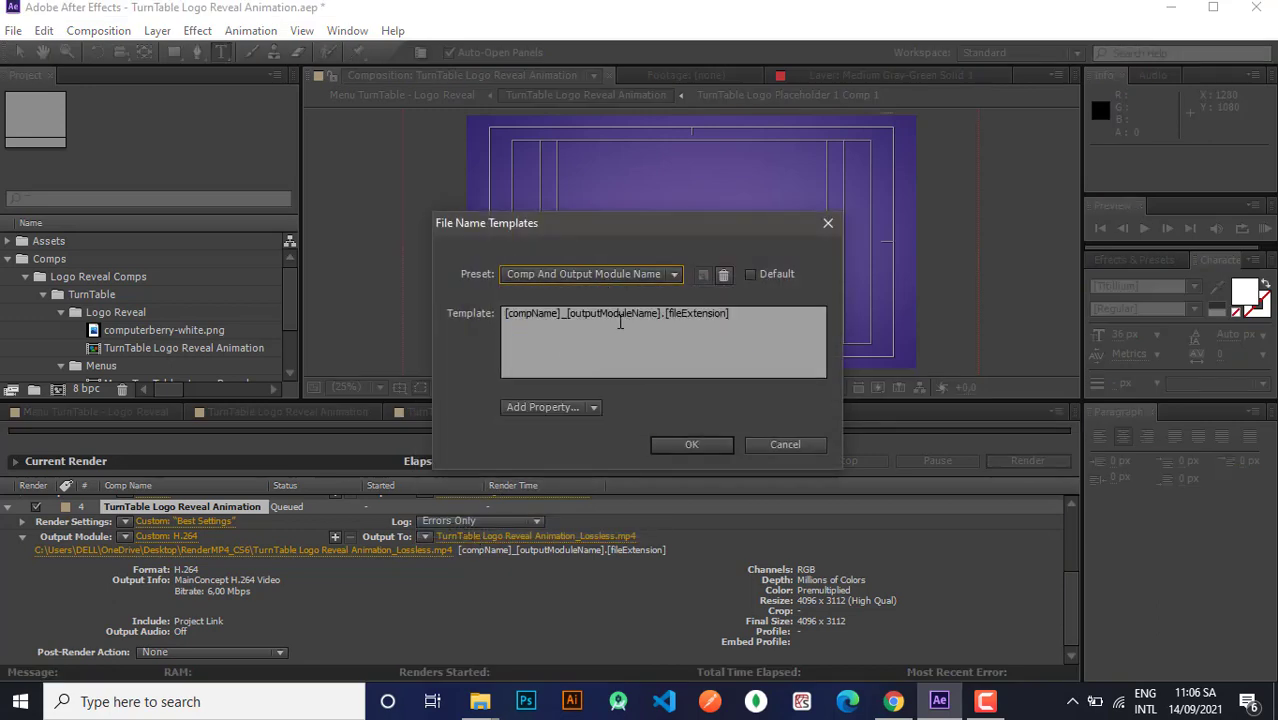
click(570, 279)
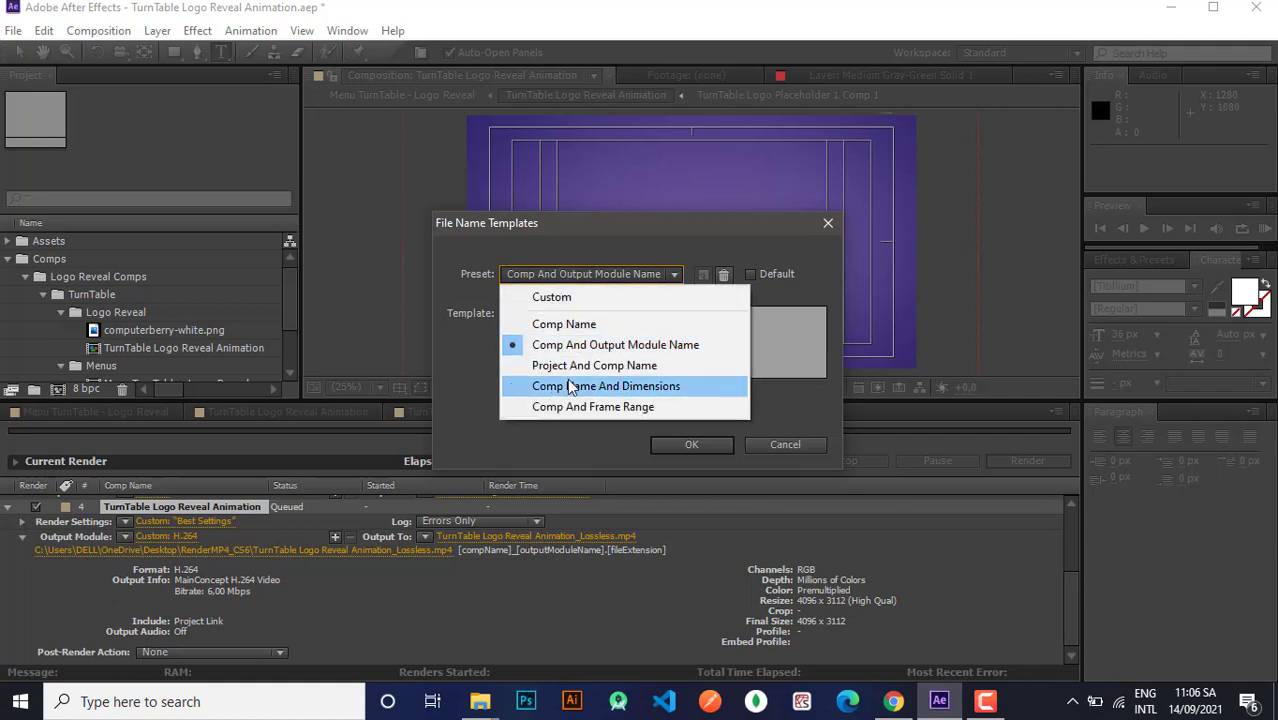
click(621, 365)
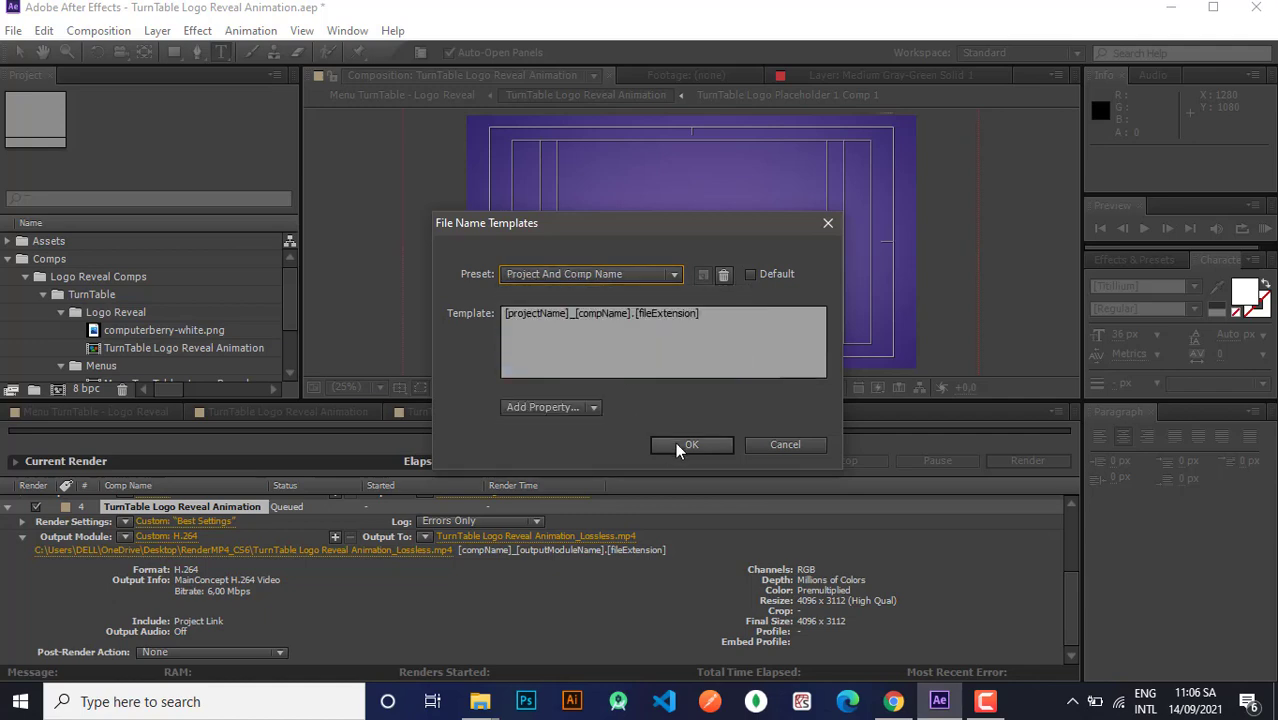
click(676, 442)
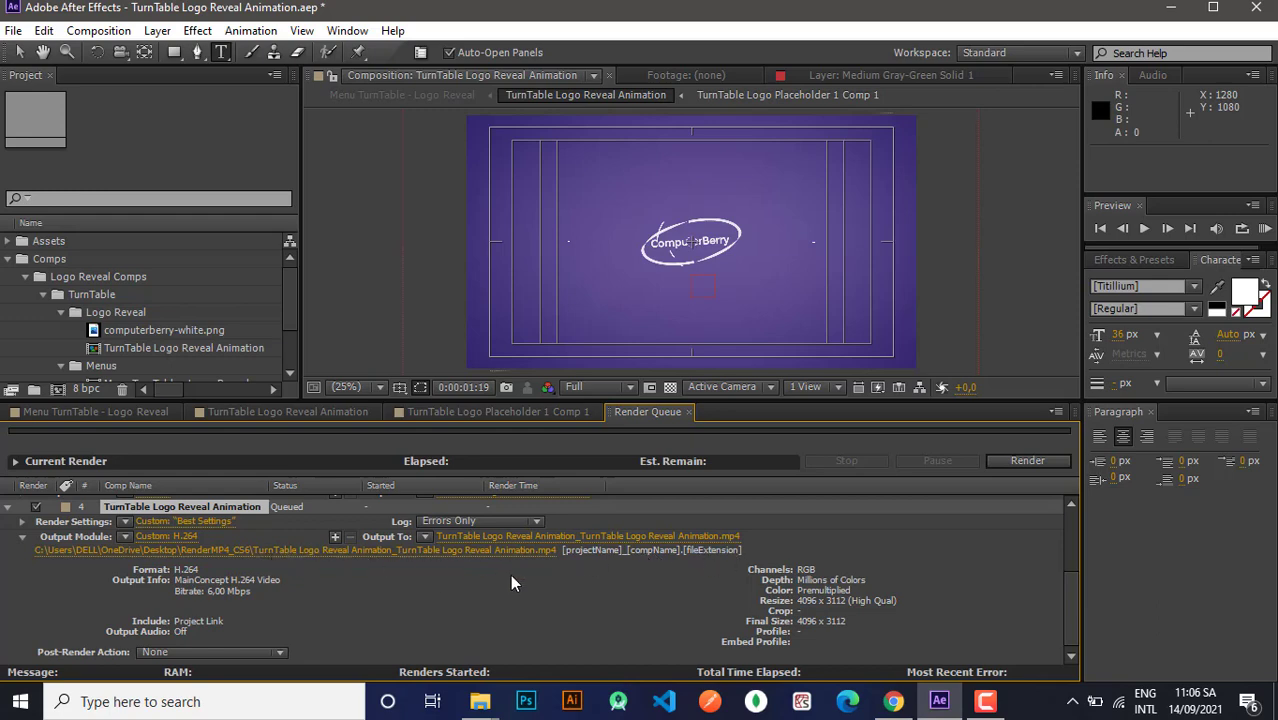
Switch the fourth queue item's file name template back to Comp And Output Module Name and apply it.
click(424, 538)
click(476, 523)
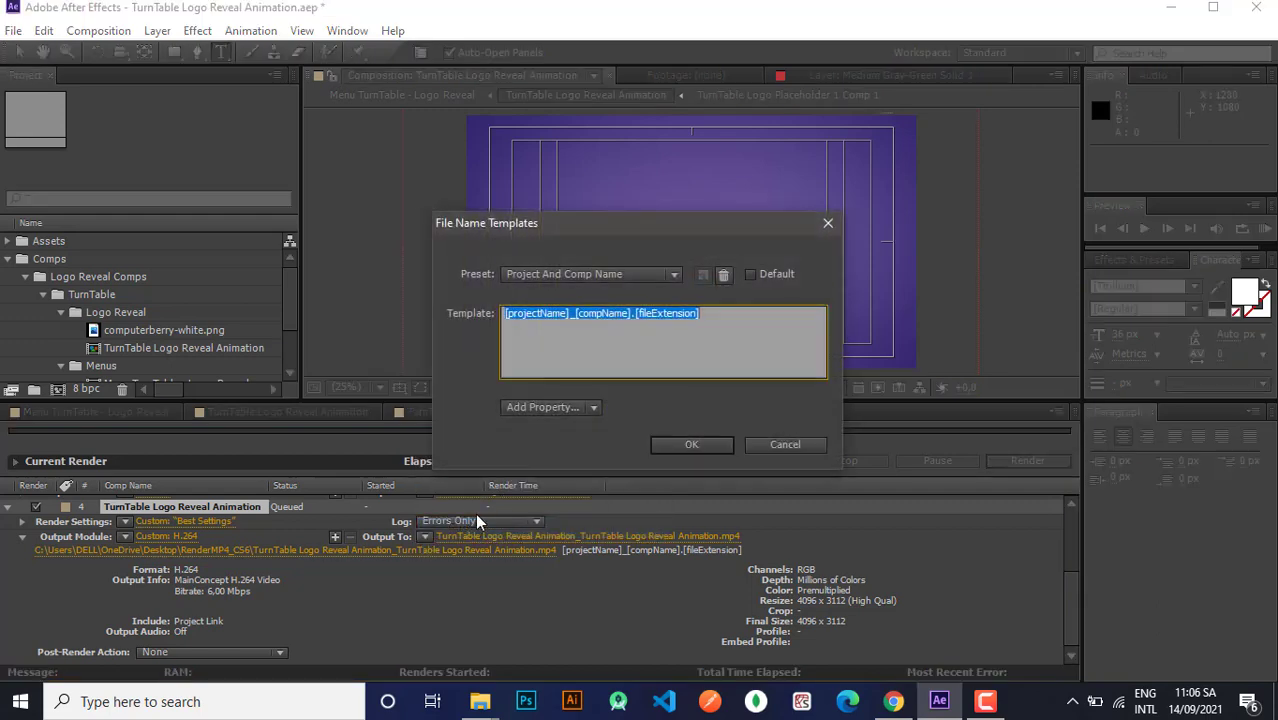
click(603, 410)
click(527, 392)
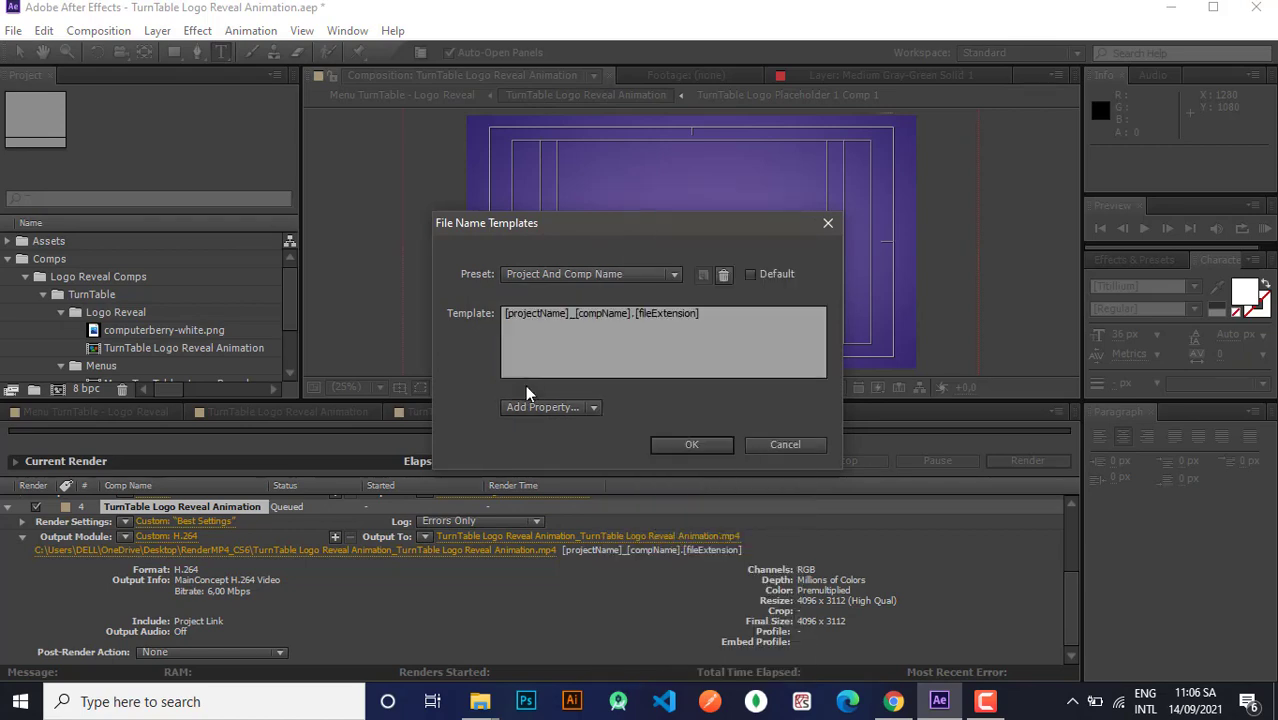
click(576, 314)
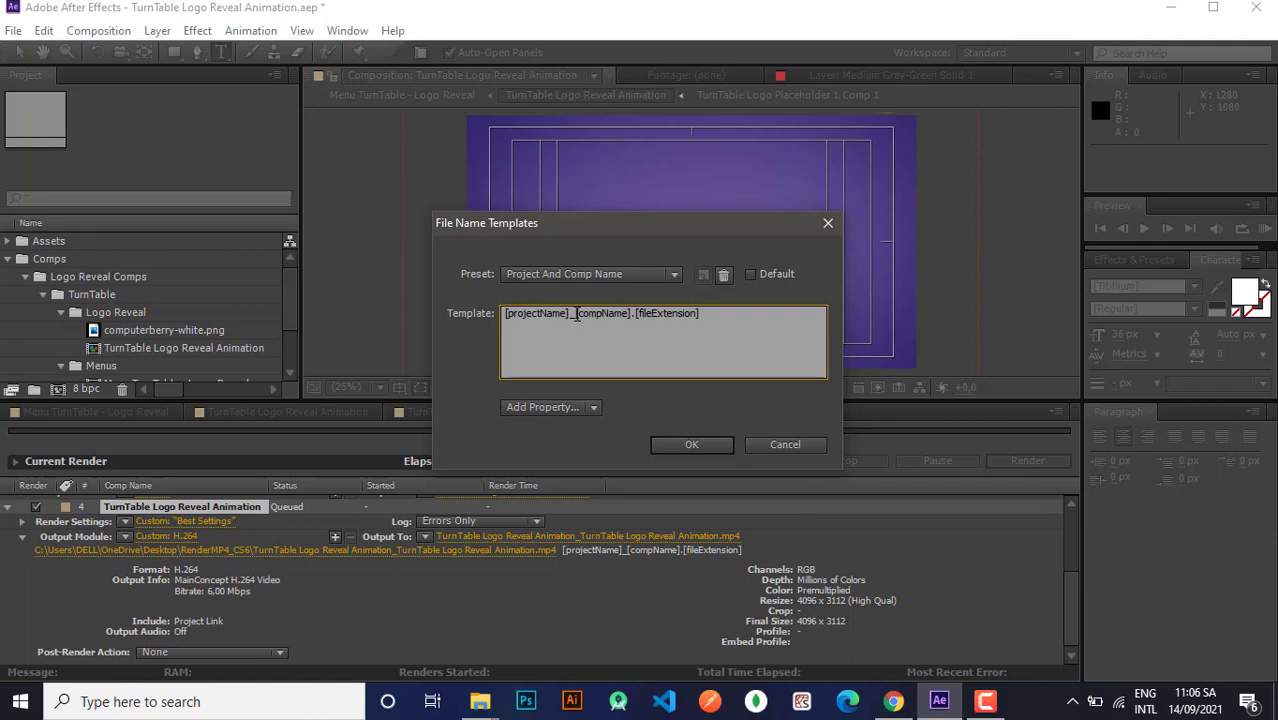
click(623, 272)
click(603, 345)
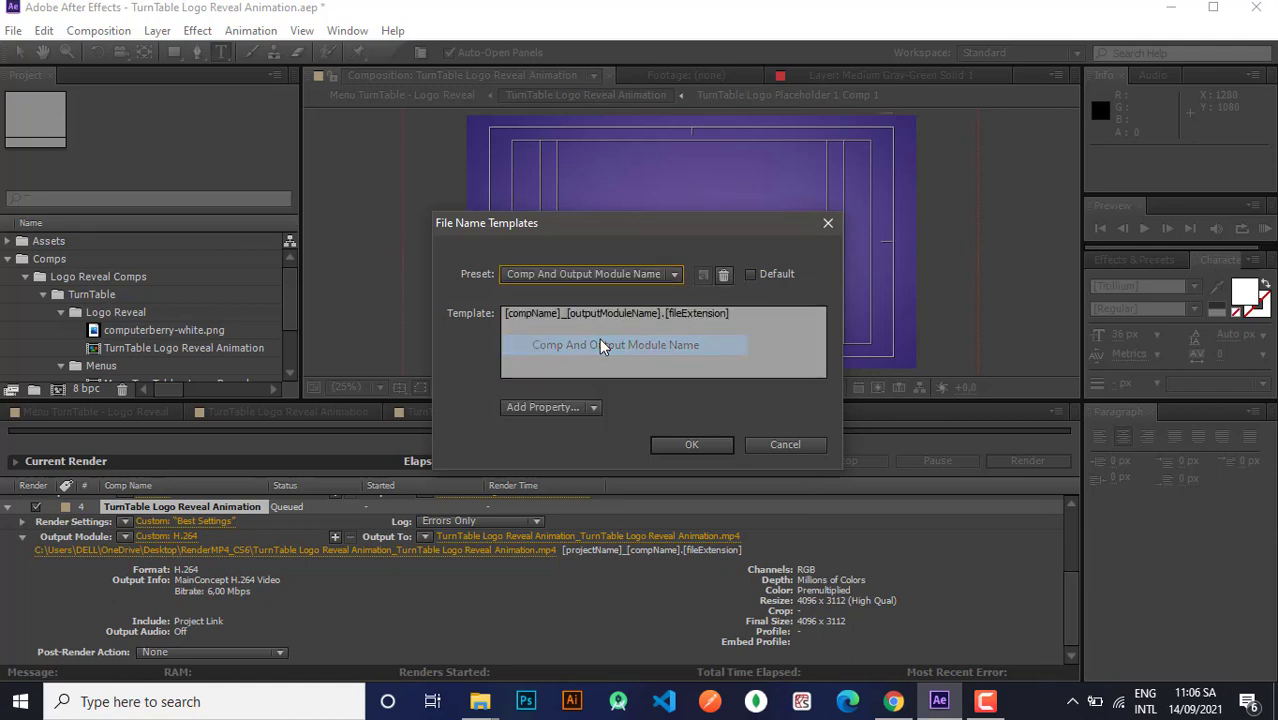
click(690, 446)
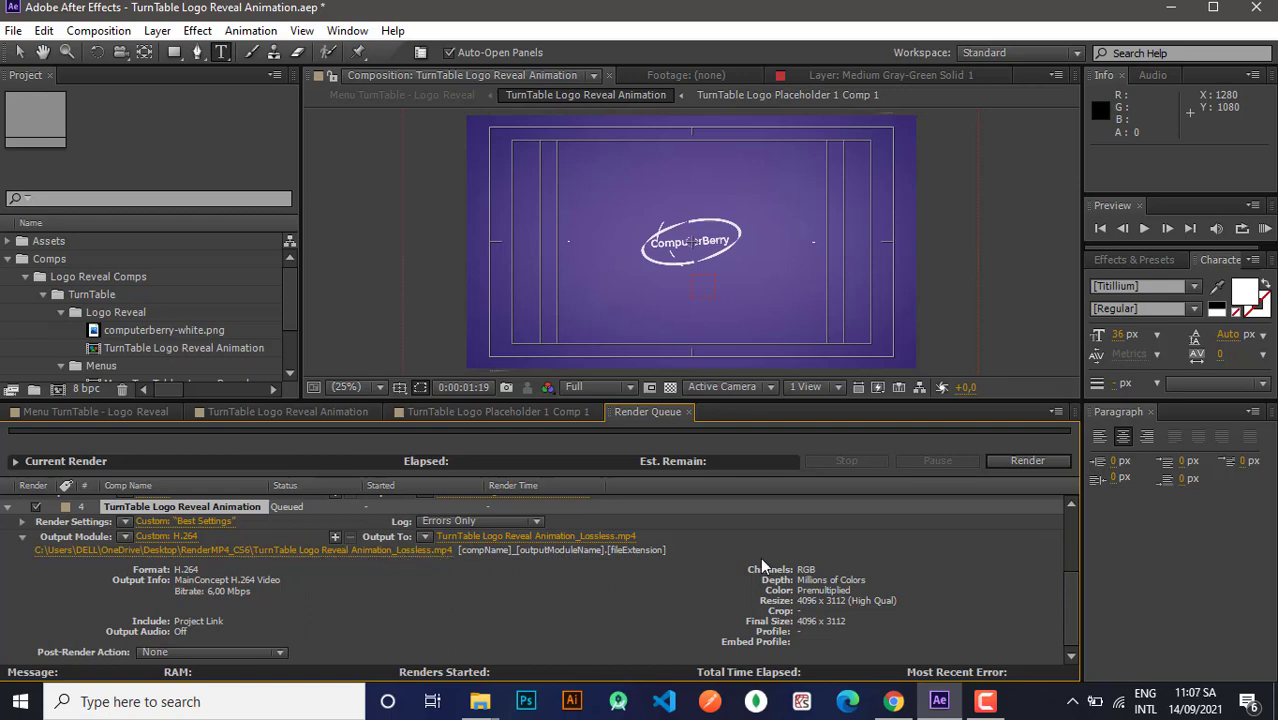
Render the queued composition and open the RenderMP4_CS6 folder on the Desktop to check the exported MP4.
click(1033, 462)
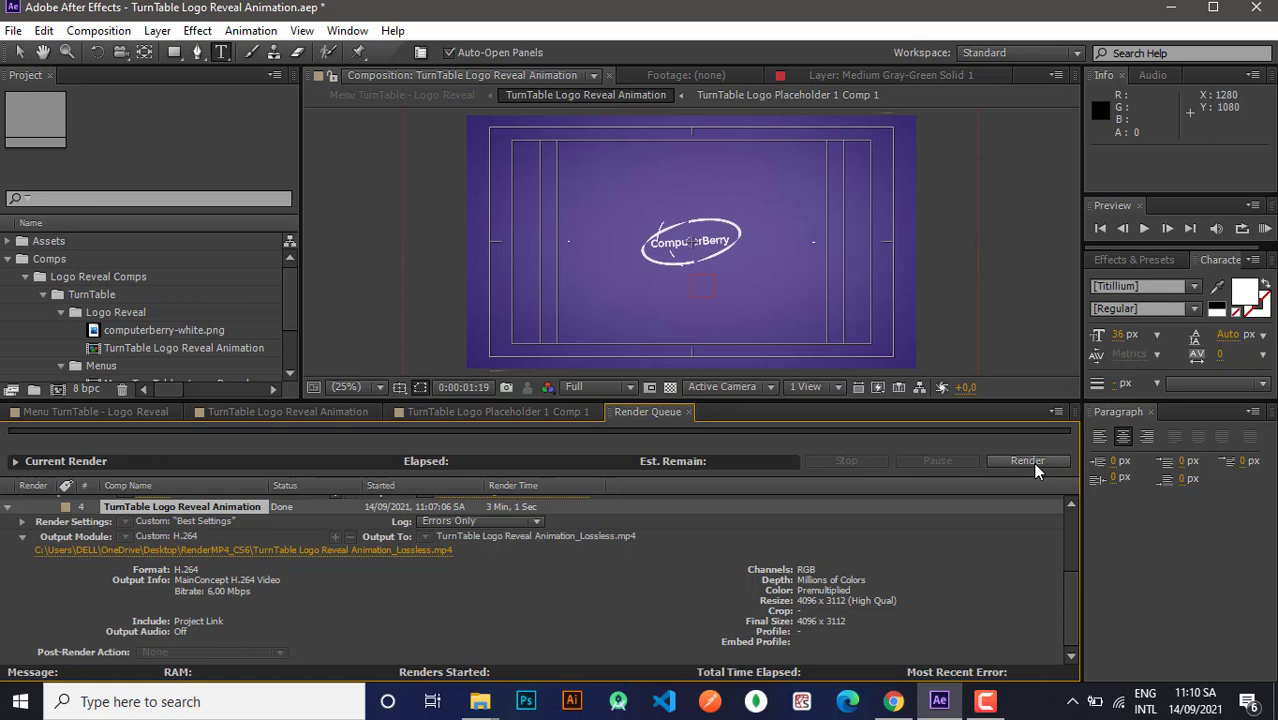
click(1170, 8)
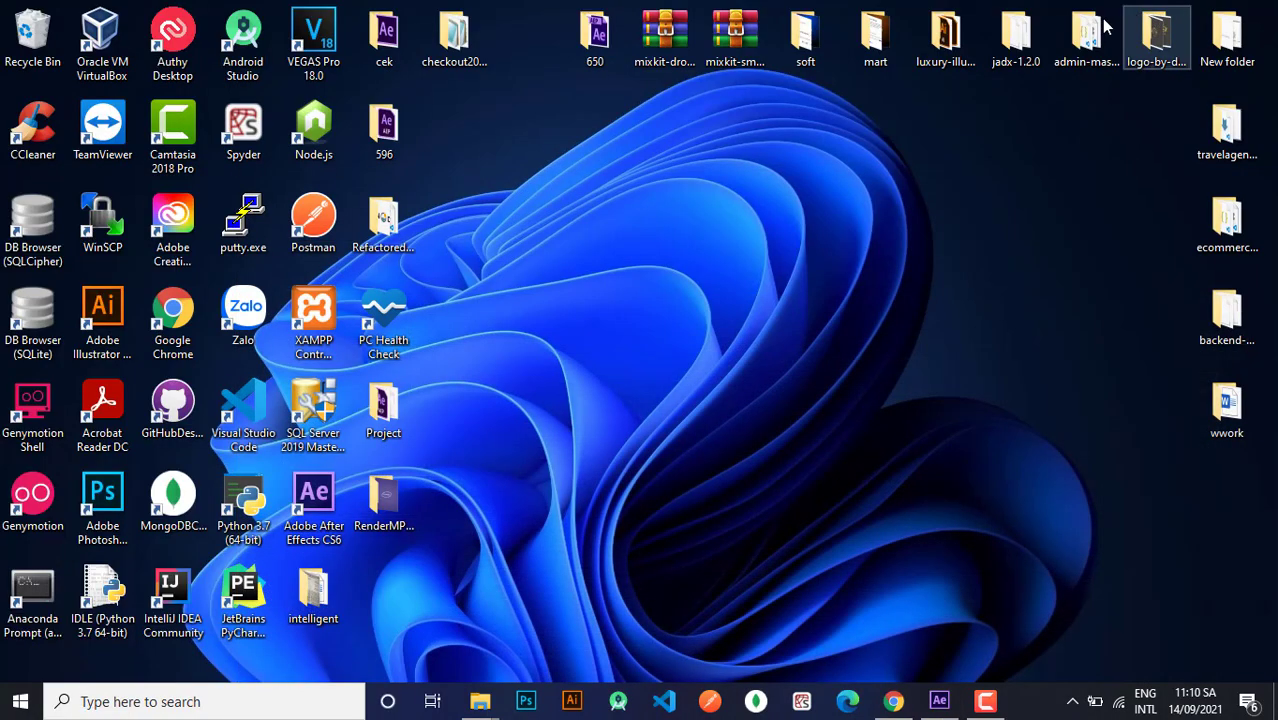
double_click(393, 519)
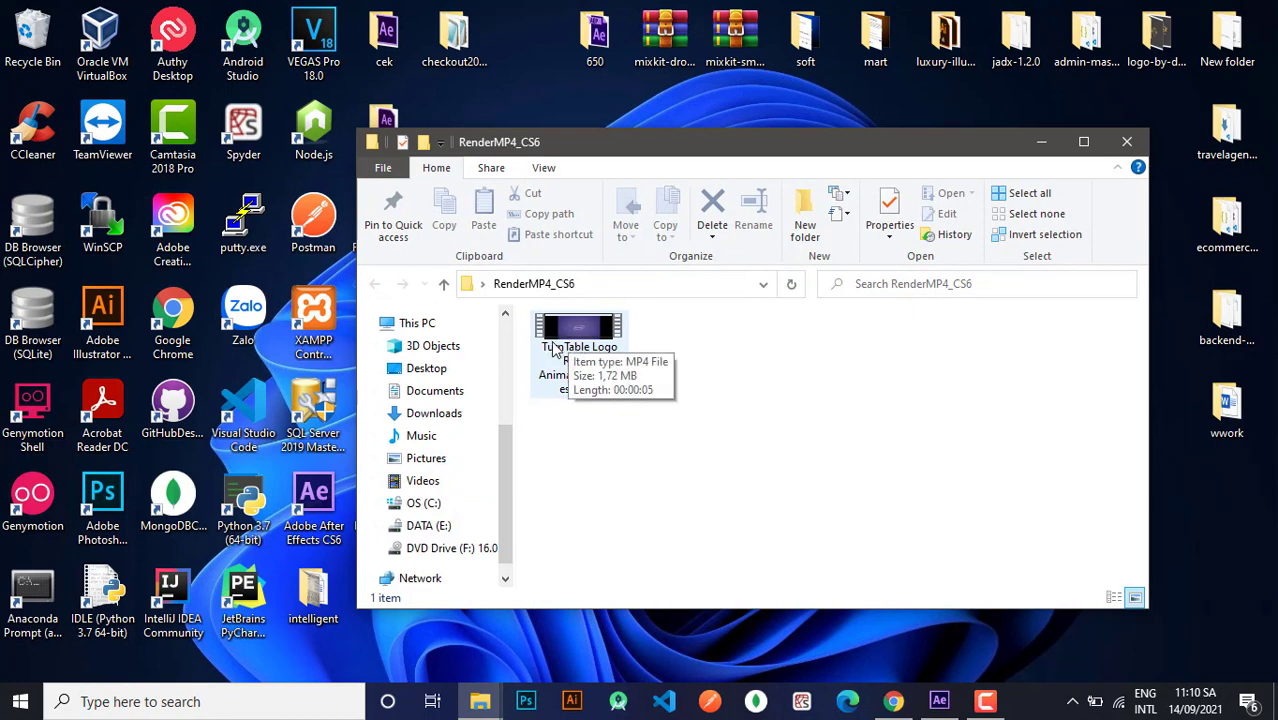
Open the exported TurnTable Logo Reveal Animation_Lossless.mp4, replay it several times to check the animation, and close the video player.
click(558, 346)
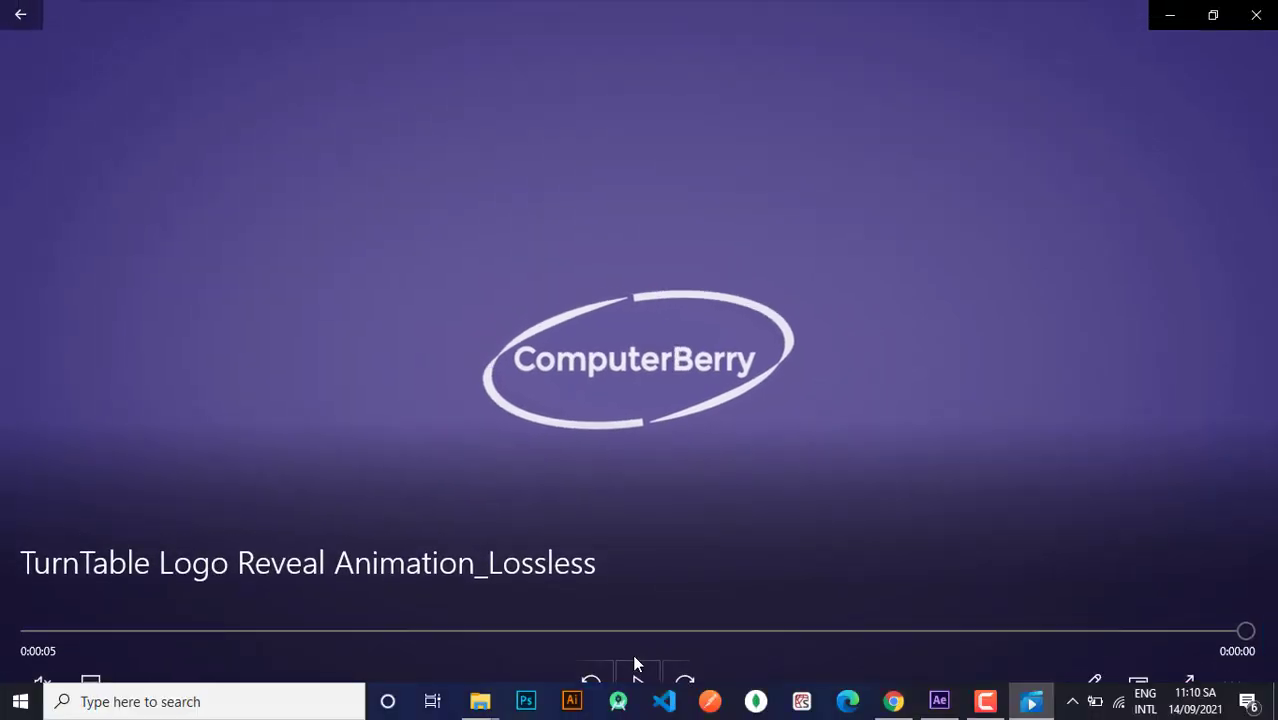
click(634, 657)
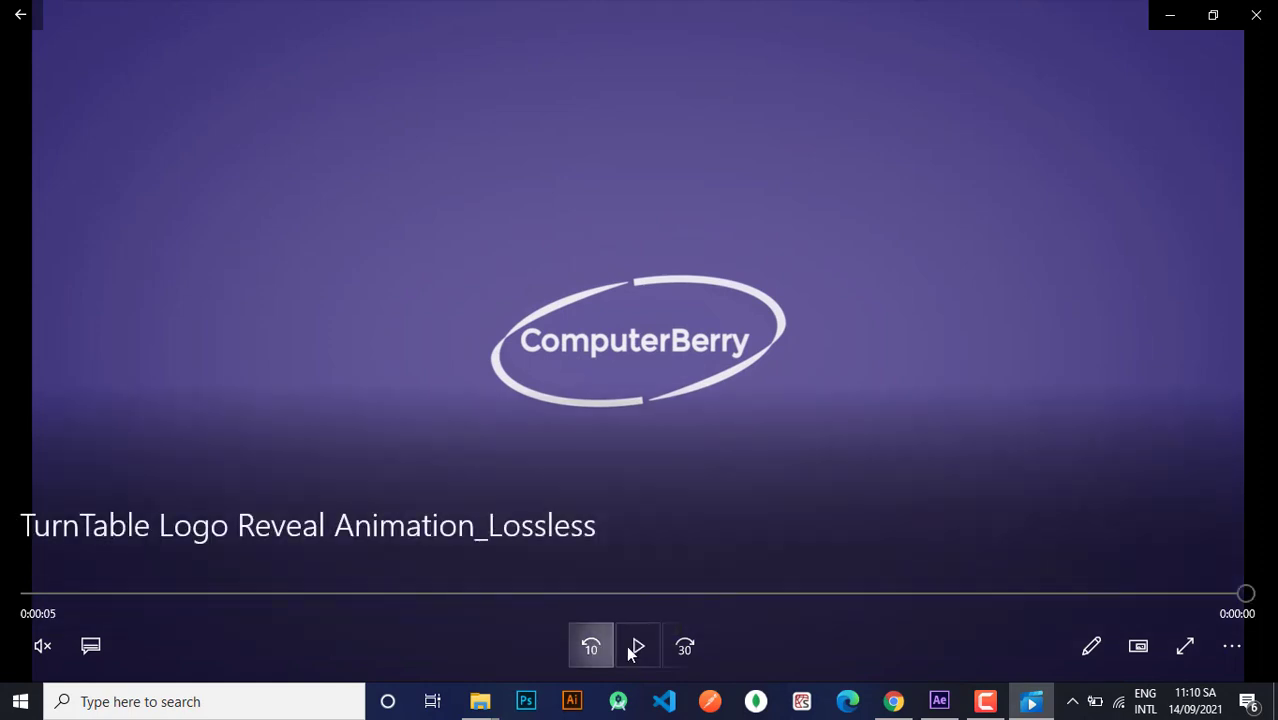
click(636, 650)
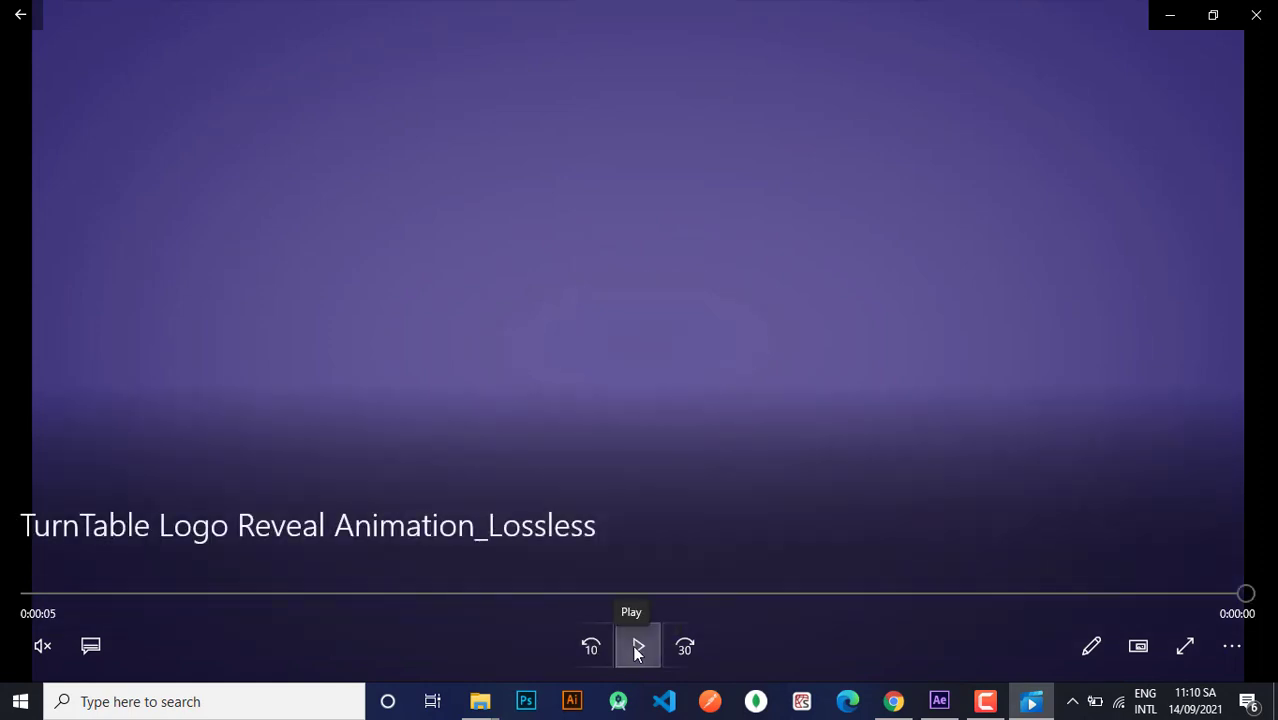
click(636, 650)
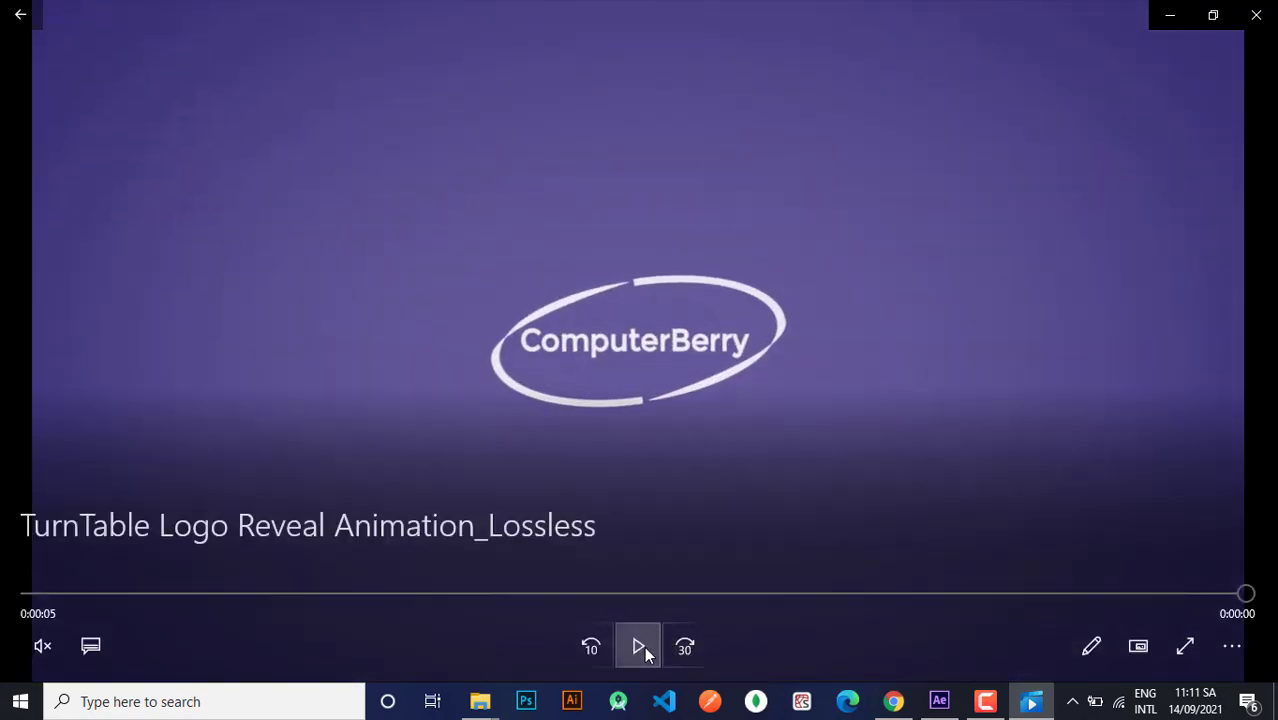
click(637, 647)
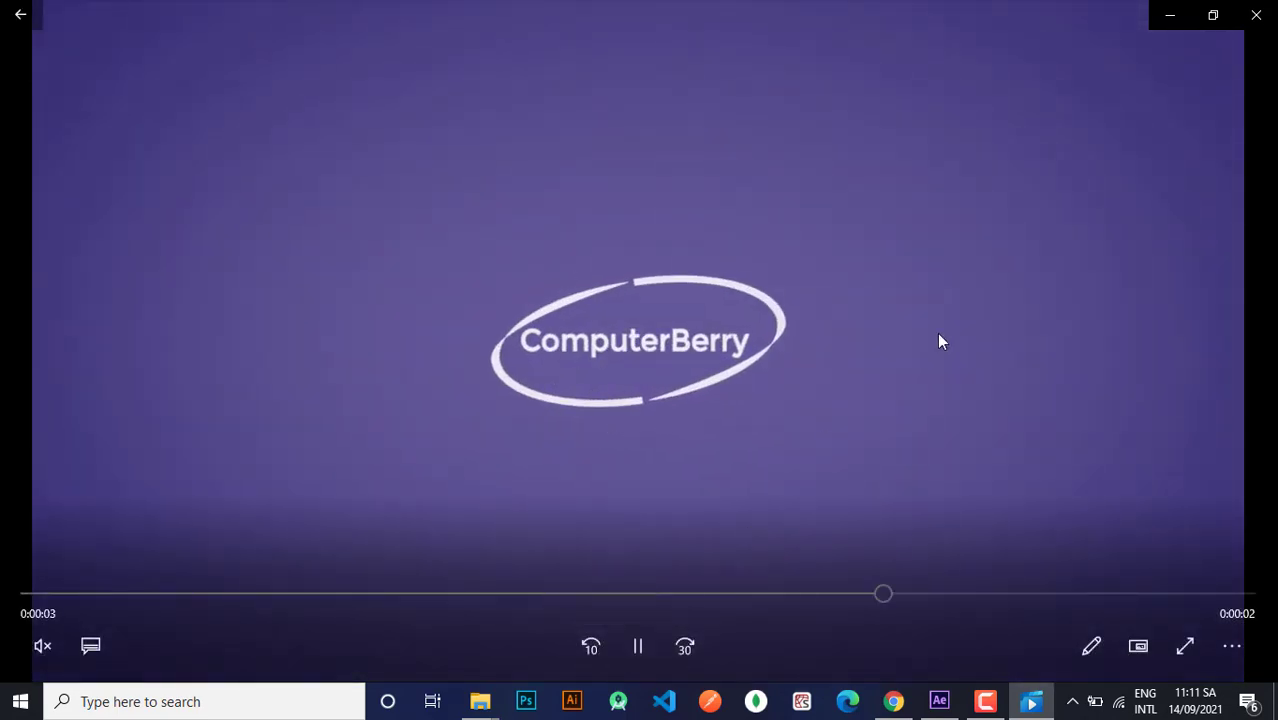
click(1256, 15)
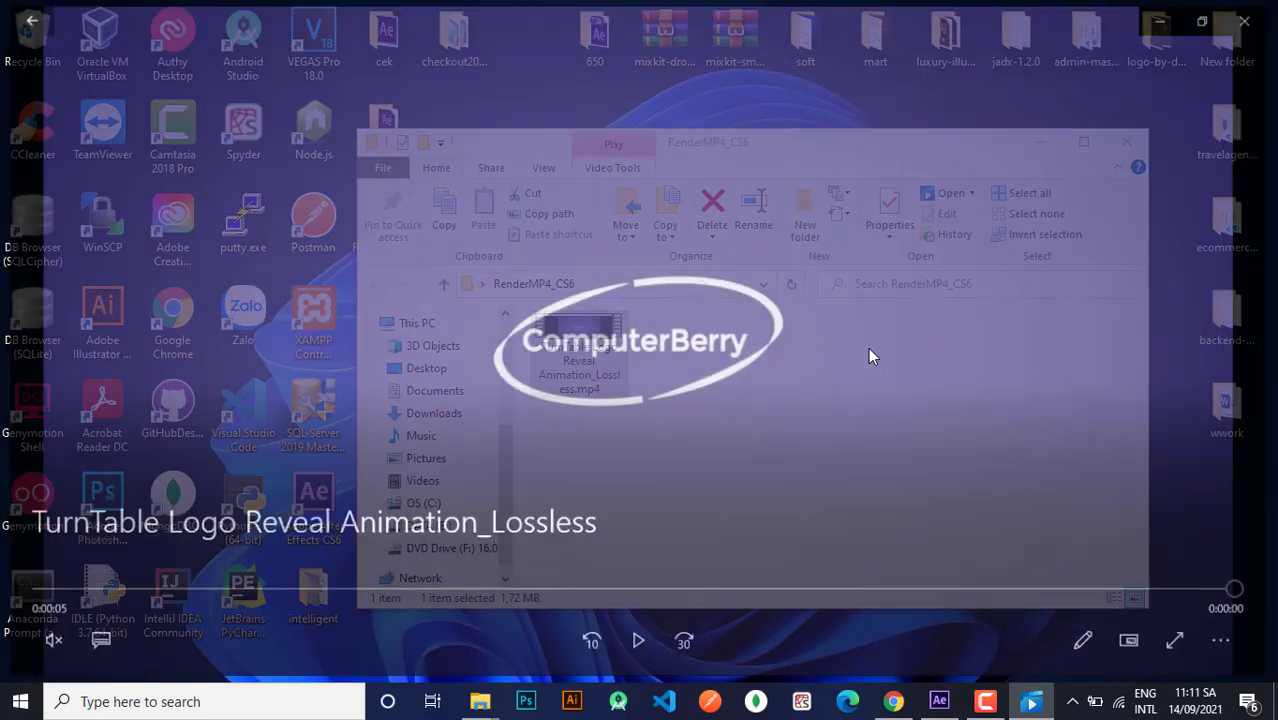